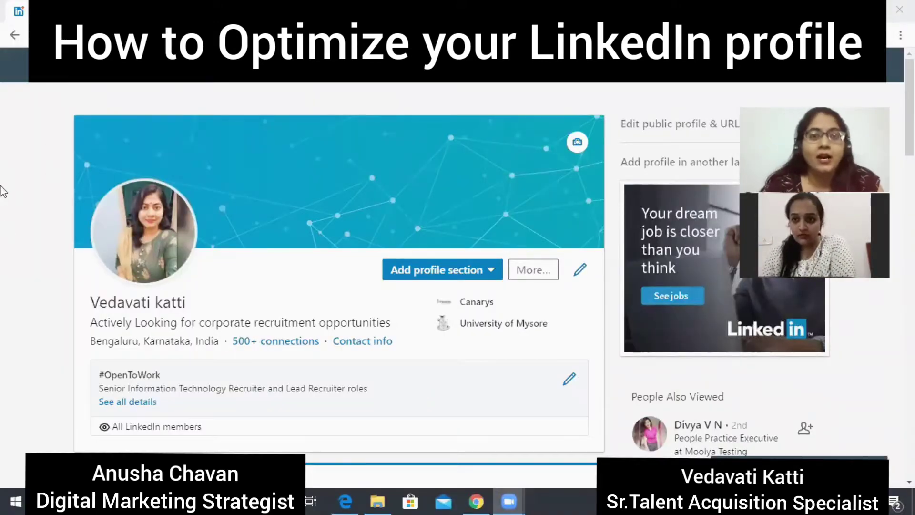
- Visit the home feed and return to your own profile page
{"action": "left_click", "coordinate": [598, 67]}
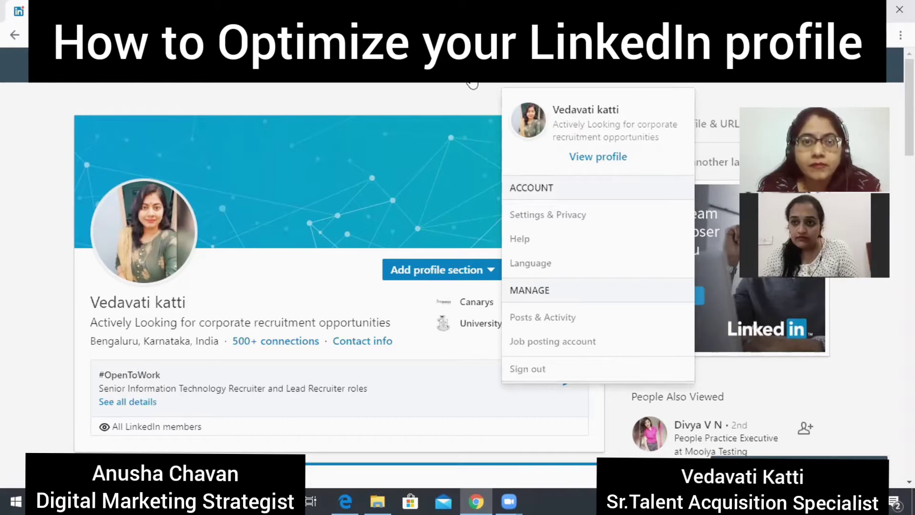
{"action": "left_click", "coordinate": [531, 101]}
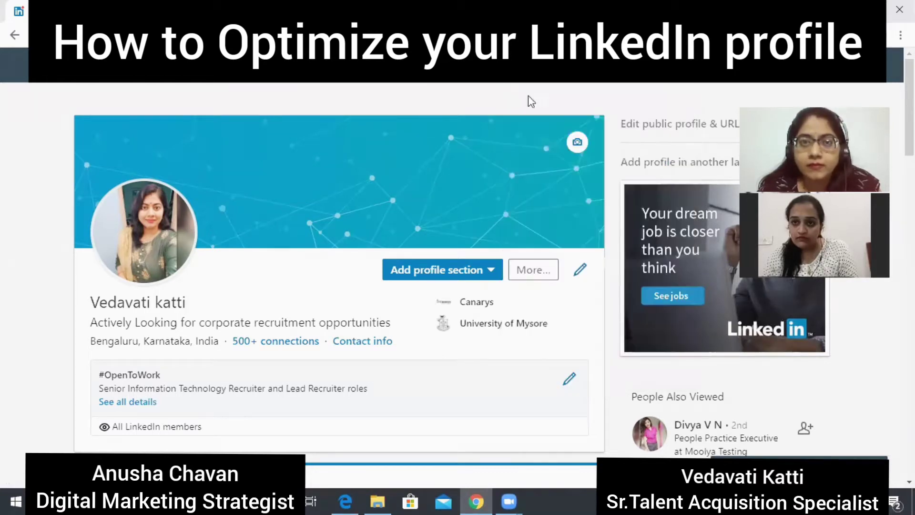
{"action": "left_click", "coordinate": [418, 83]}
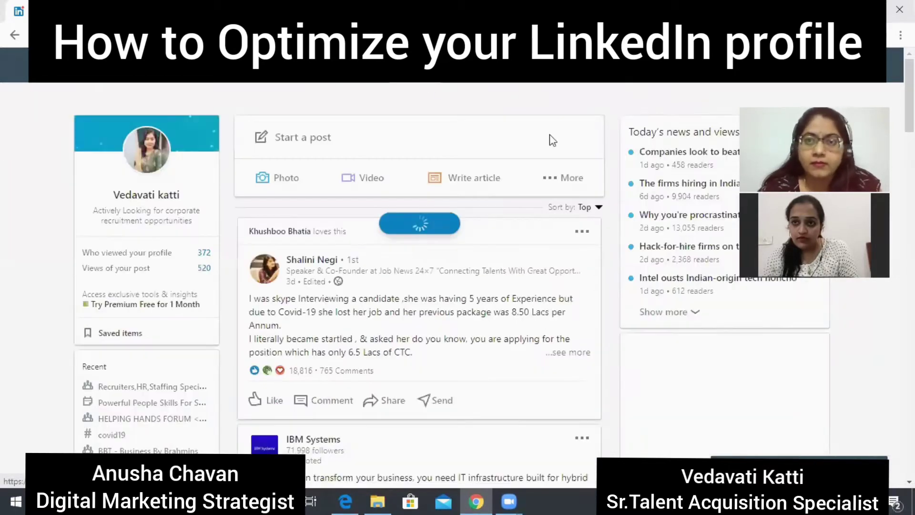
{"action": "left_click", "coordinate": [680, 86]}
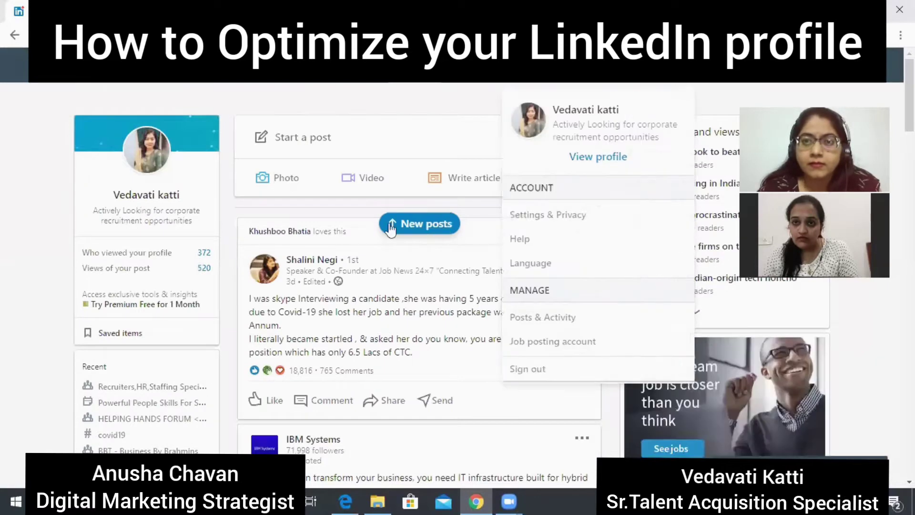
{"action": "left_click", "coordinate": [605, 156]}
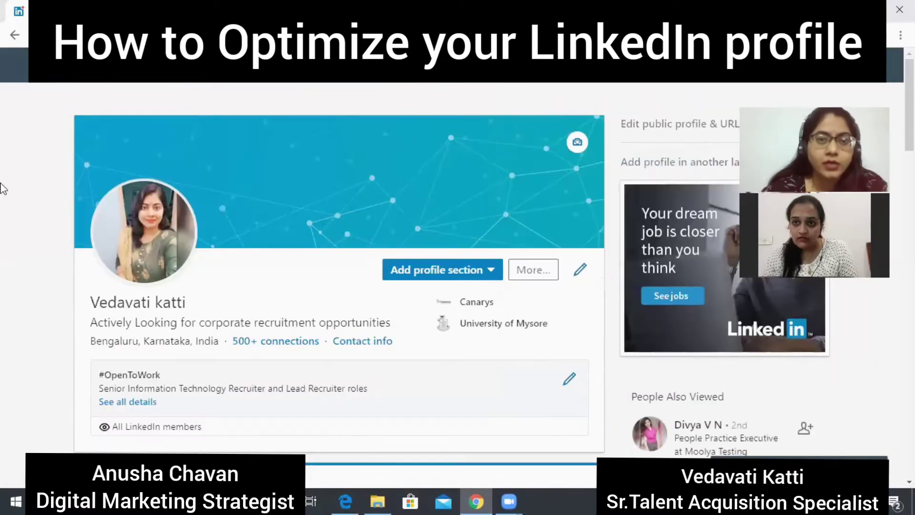
{"action": "scroll", "coordinate": [3, 188], "scroll_direction": "down", "scroll_amount": 2}
{"action": "scroll", "coordinate": [2, 189], "scroll_direction": "up", "scroll_amount": 2}
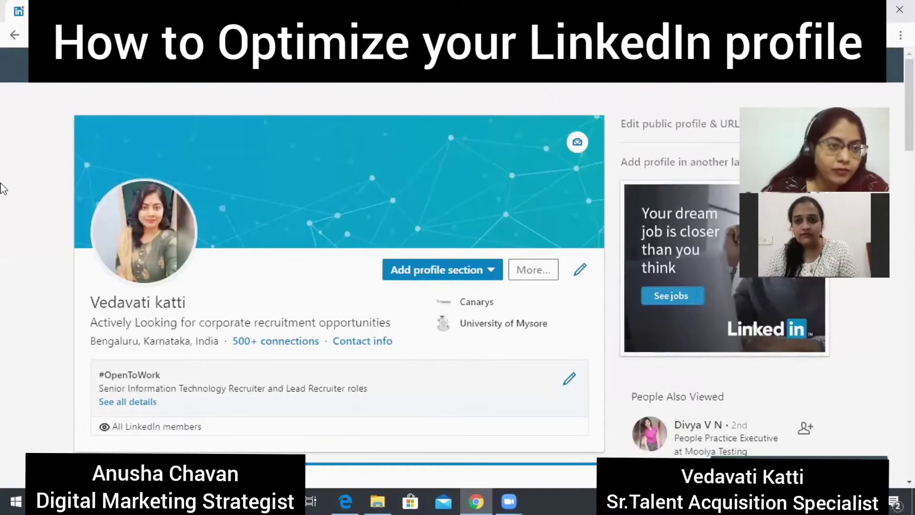
{"action": "scroll", "coordinate": [3, 188], "scroll_direction": "down", "scroll_amount": 1}
{"action": "scroll", "coordinate": [3, 188], "scroll_direction": "up", "scroll_amount": 1}
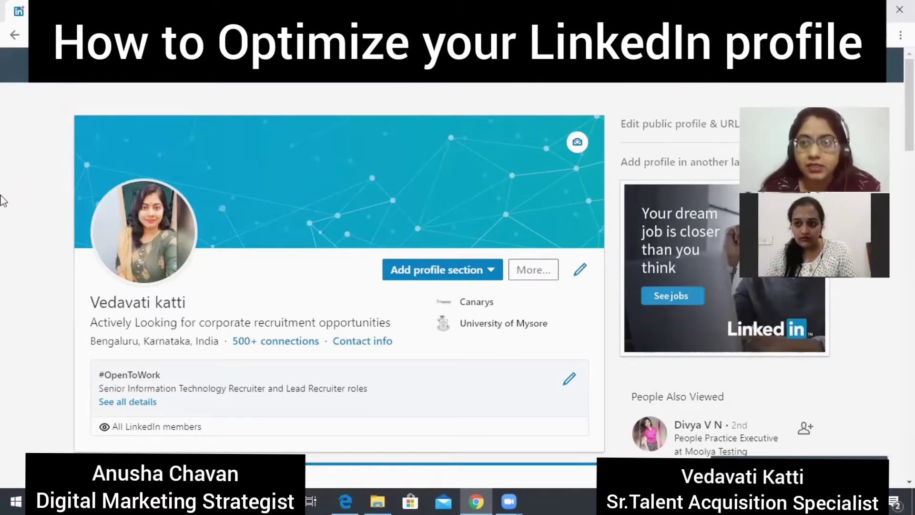
- Open the profile intro for editing, review its headline, education, location, industry and contact info fields, and close the form
{"action": "left_click", "coordinate": [579, 271]}
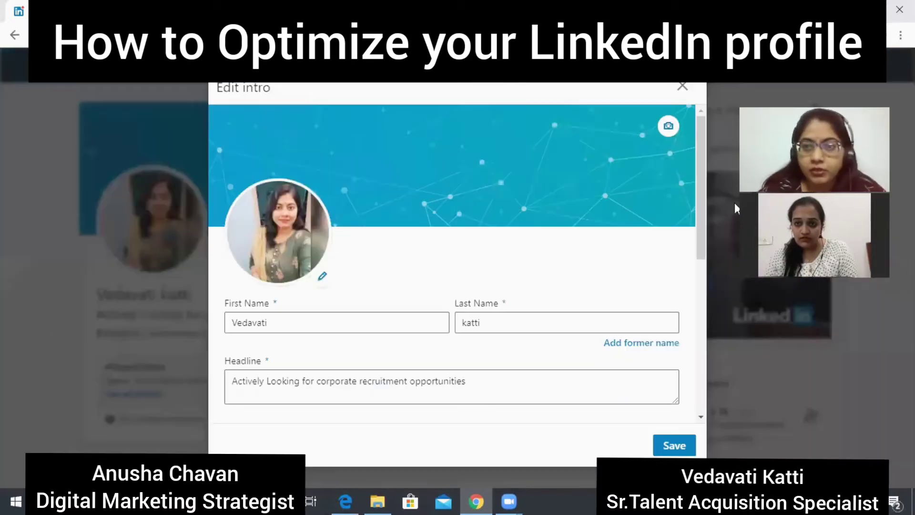
{"action": "left_click_drag", "start_coordinate": [702, 205], "coordinate": [706, 288]}
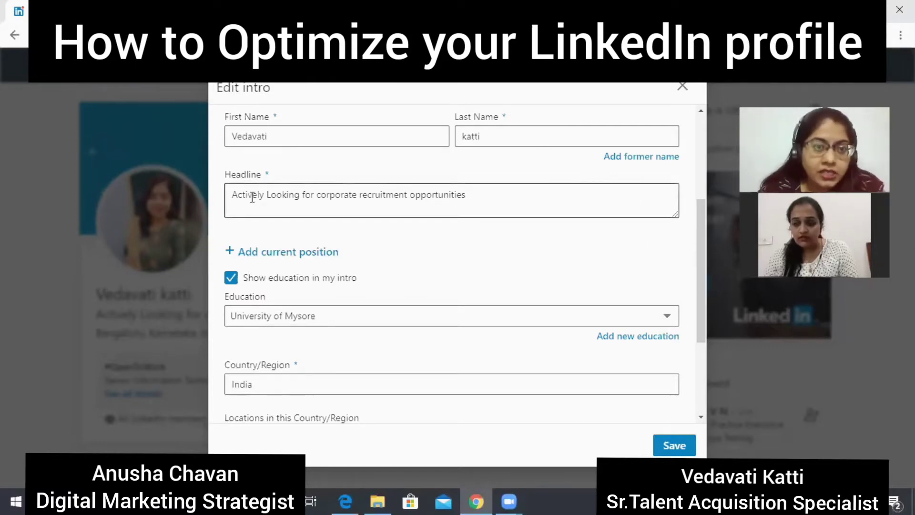
{"action": "left_click", "coordinate": [497, 194]}
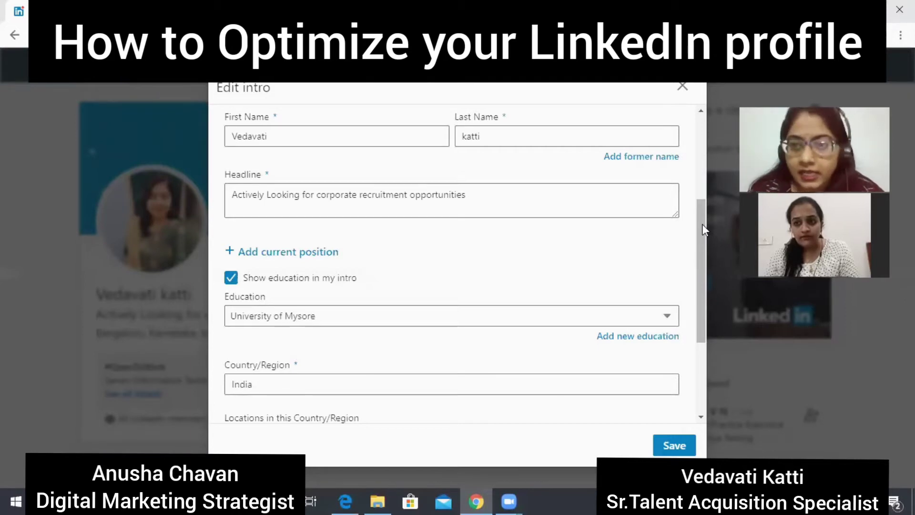
{"action": "scroll", "coordinate": [702, 228], "scroll_direction": "down", "scroll_amount": 2}
{"action": "scroll", "coordinate": [702, 359], "scroll_direction": "down", "scroll_amount": 2}
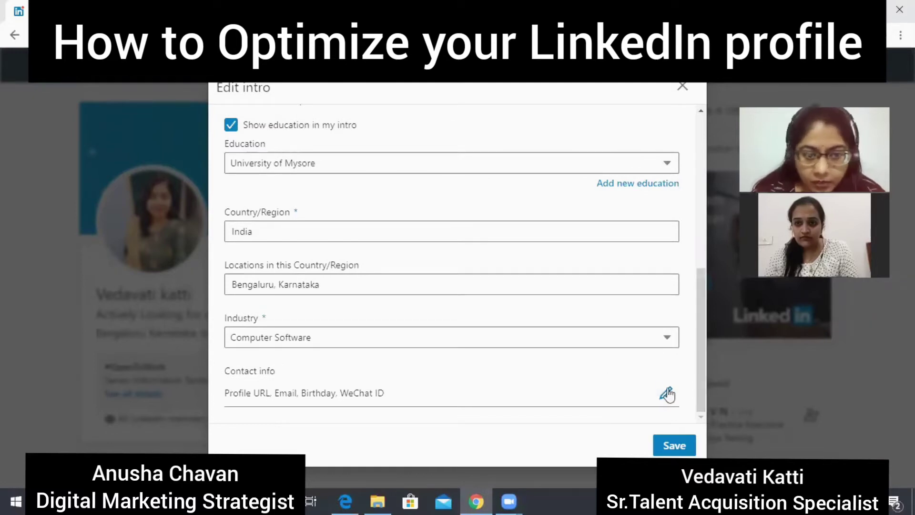
{"action": "left_click", "coordinate": [674, 443]}
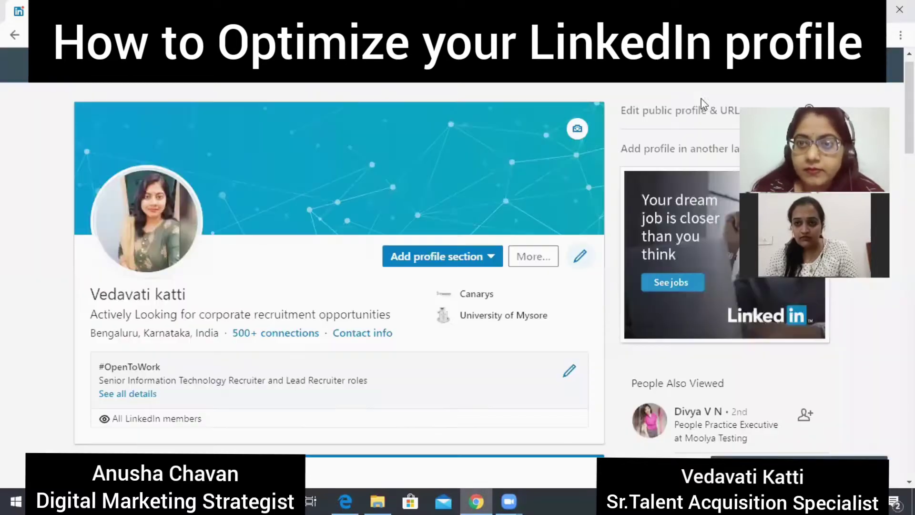
- Examine the profile's About summary and the dashboard statistics beneath it
{"action": "scroll", "coordinate": [2, 338], "scroll_direction": "down", "scroll_amount": 4}
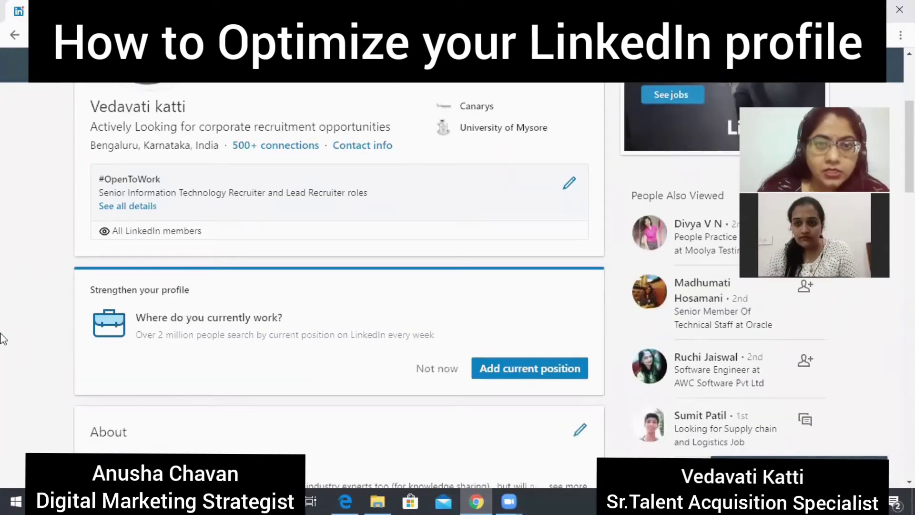
{"action": "scroll", "coordinate": [3, 338], "scroll_direction": "down", "scroll_amount": 4}
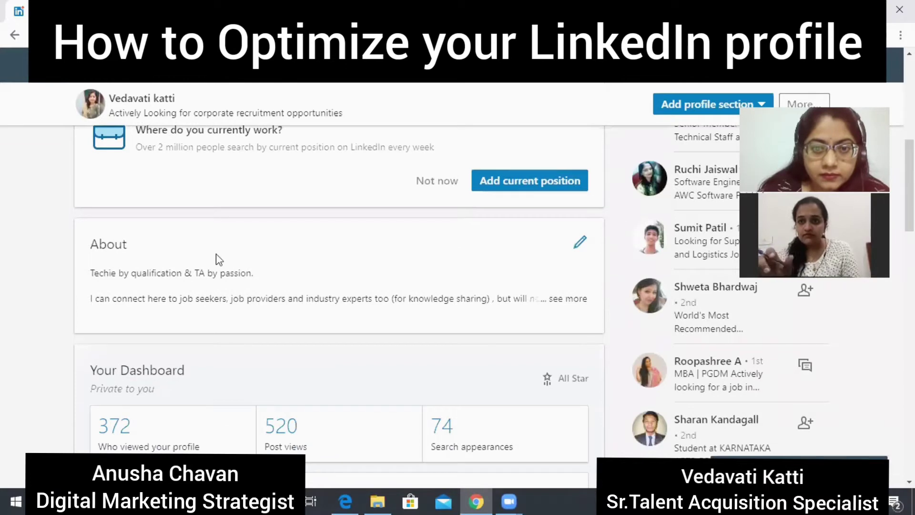
{"action": "scroll", "coordinate": [2, 269], "scroll_direction": "down", "scroll_amount": 1}
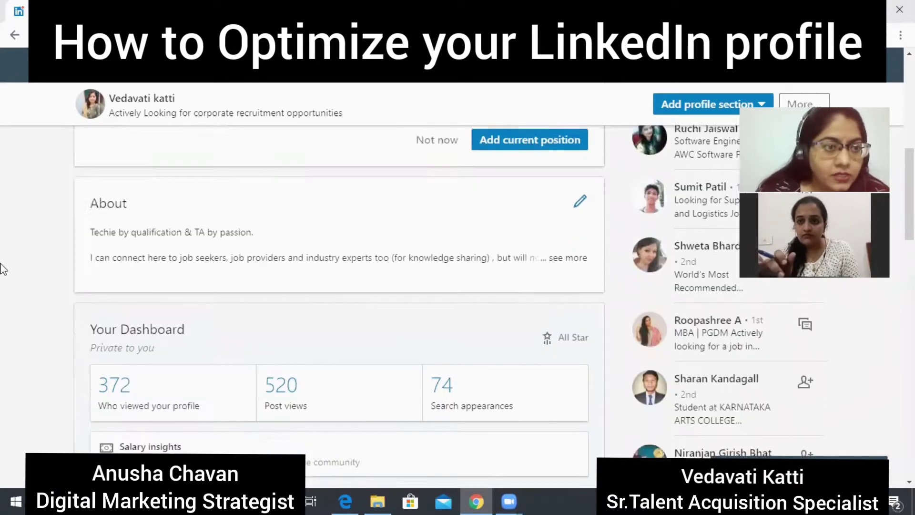
{"action": "scroll", "coordinate": [3, 266], "scroll_direction": "down", "scroll_amount": 1}
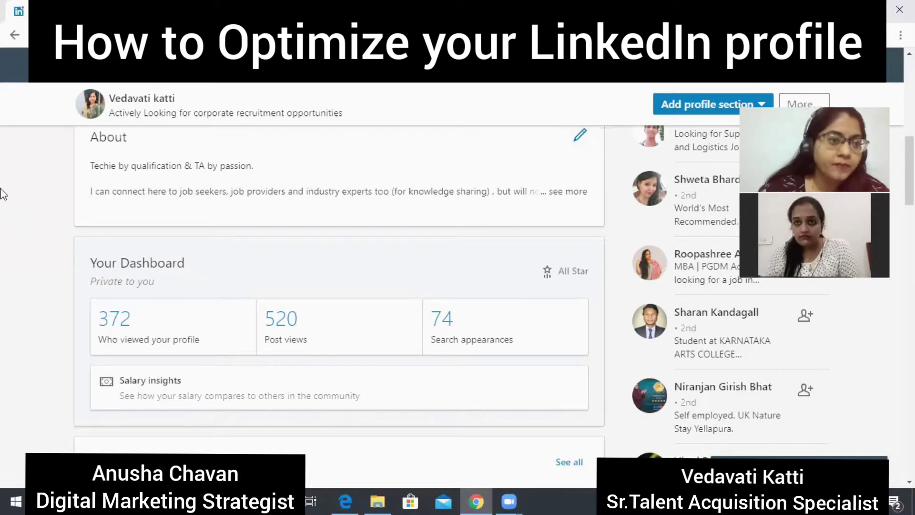
{"action": "scroll", "coordinate": [3, 201], "scroll_direction": "down", "scroll_amount": 2}
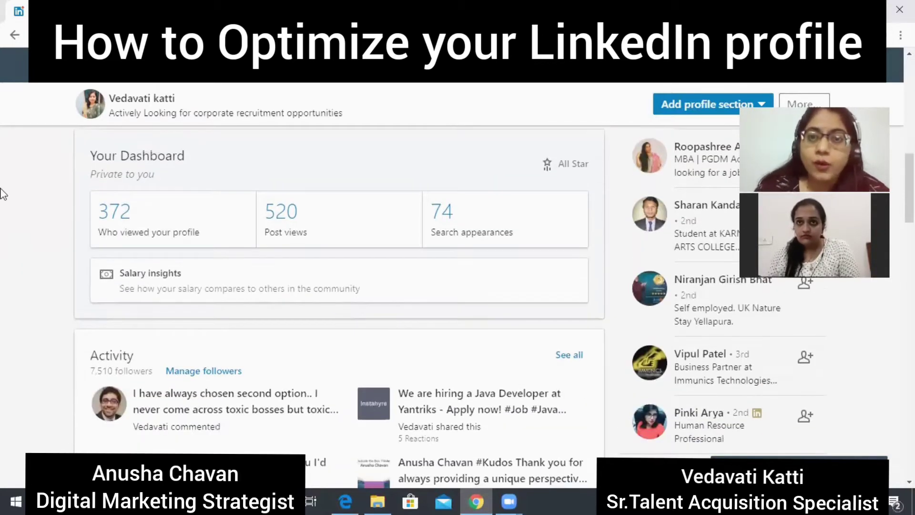
{"action": "scroll", "coordinate": [3, 195], "scroll_direction": "up", "scroll_amount": 1}
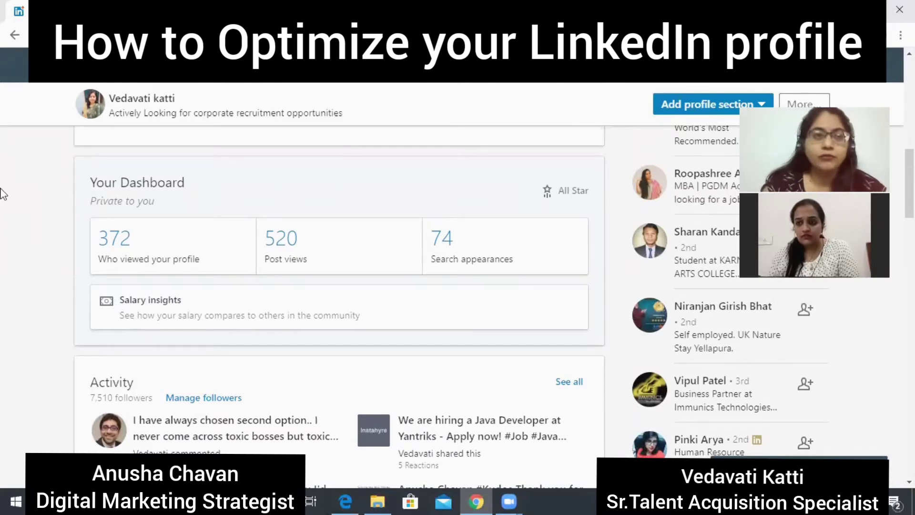
{"action": "scroll", "coordinate": [2, 195], "scroll_direction": "up", "scroll_amount": 4}
{"action": "scroll", "coordinate": [2, 194], "scroll_direction": "down", "scroll_amount": 2}
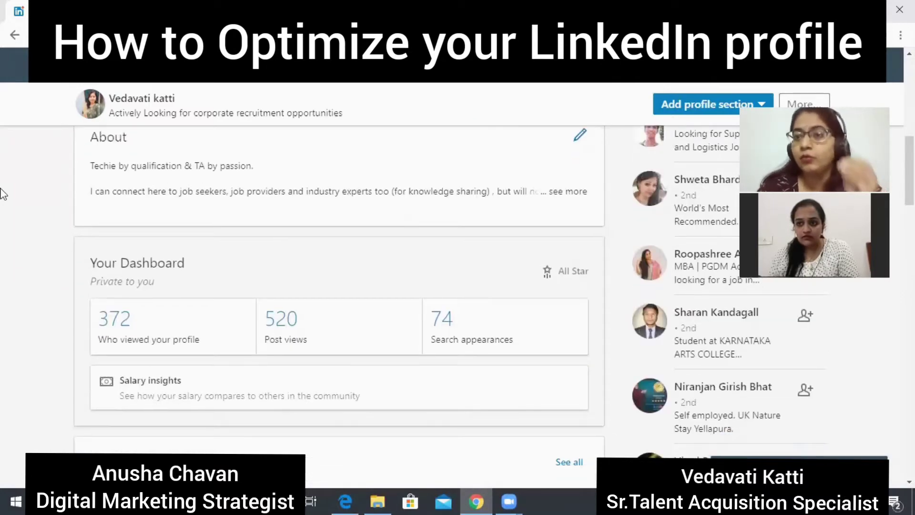
- Look through the recent posts and comments in the profile's Activity section
{"action": "scroll", "coordinate": [2, 194], "scroll_direction": "down", "scroll_amount": 3}
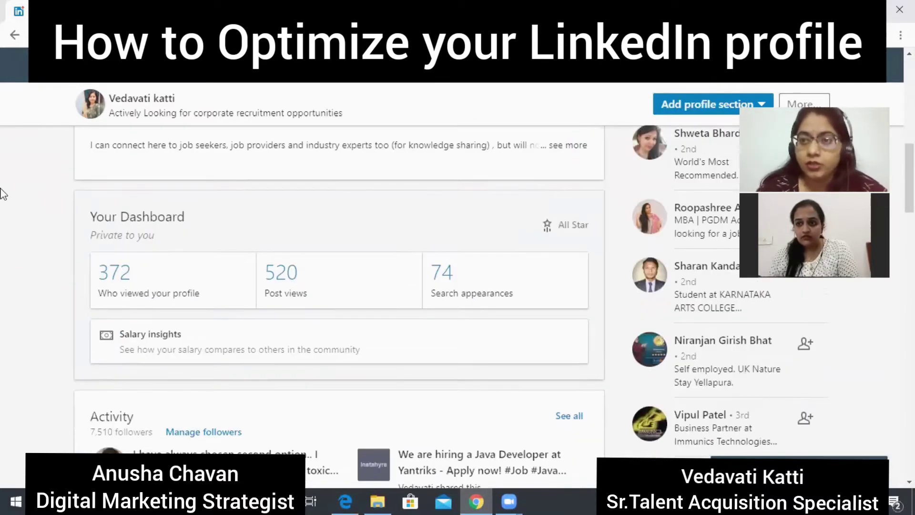
{"action": "scroll", "coordinate": [2, 194], "scroll_direction": "down", "scroll_amount": 5}
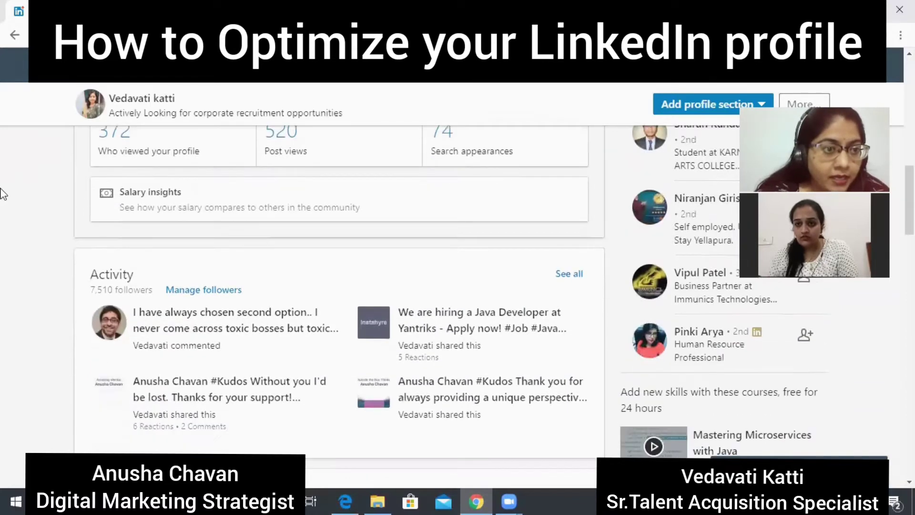
{"action": "scroll", "coordinate": [2, 195], "scroll_direction": "down", "scroll_amount": 2}
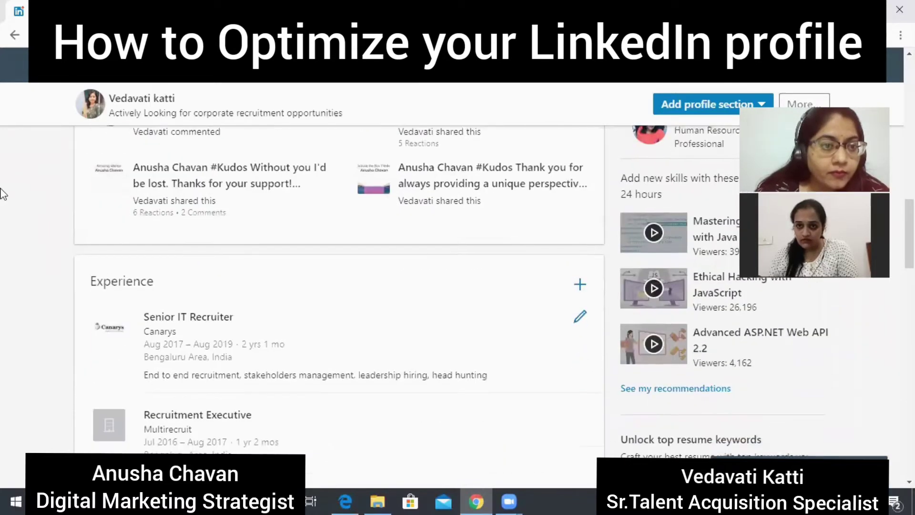
{"action": "scroll", "coordinate": [2, 195], "scroll_direction": "up", "scroll_amount": 2}
{"action": "scroll", "coordinate": [2, 194], "scroll_direction": "up", "scroll_amount": 1}
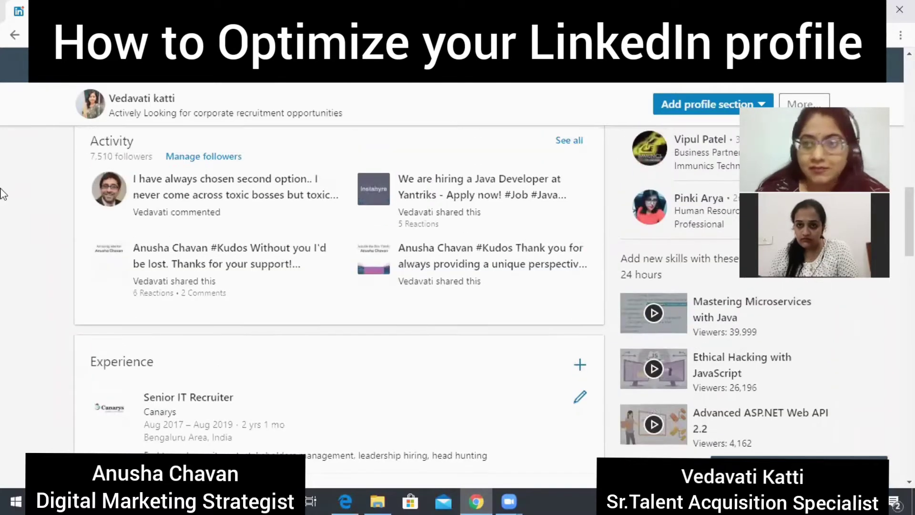
- Review the job entries in the Experience section, from Senior IT Recruiter down to HR Executive
{"action": "scroll", "coordinate": [2, 194], "scroll_direction": "down", "scroll_amount": 6}
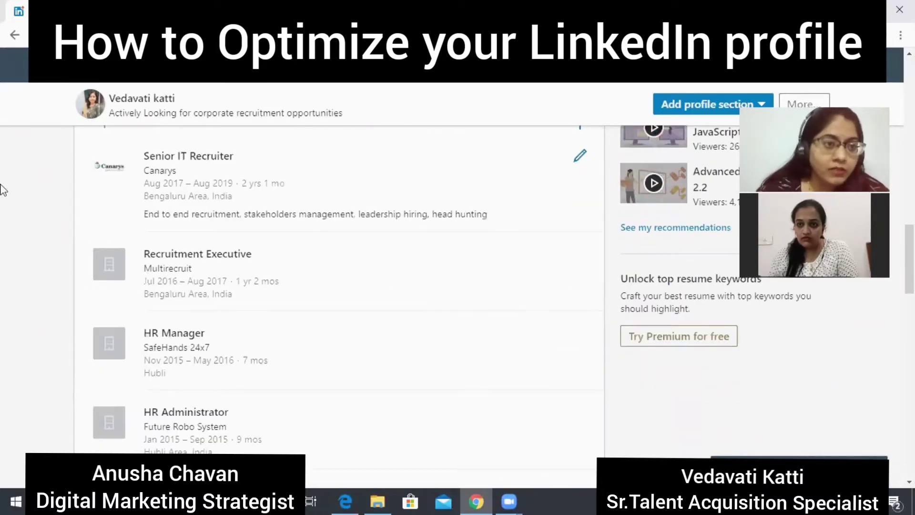
{"action": "scroll", "coordinate": [2, 190], "scroll_direction": "down", "scroll_amount": 6}
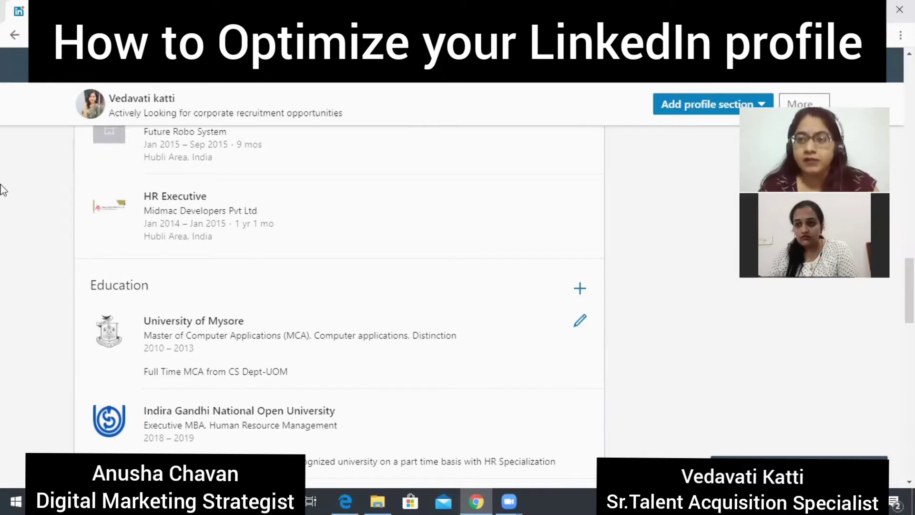
{"action": "scroll", "coordinate": [2, 190], "scroll_direction": "up", "scroll_amount": 1}
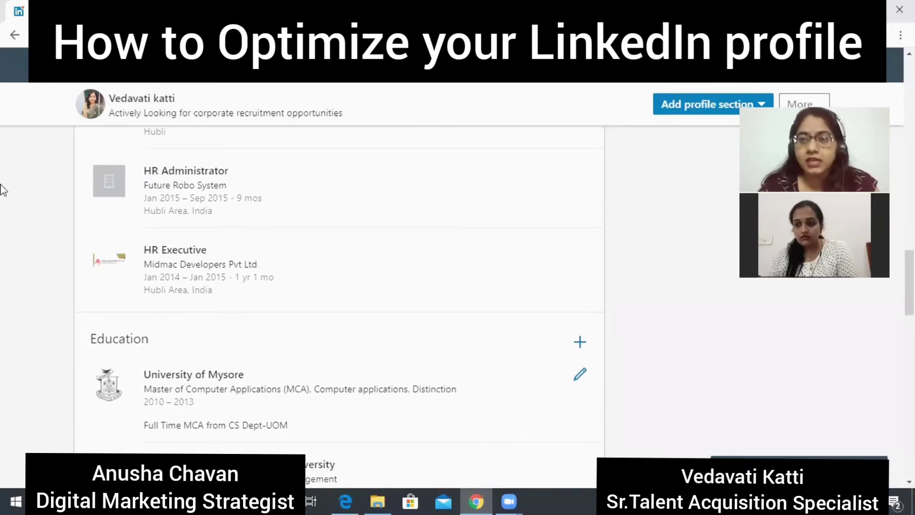
{"action": "scroll", "coordinate": [2, 190], "scroll_direction": "up", "scroll_amount": 2}
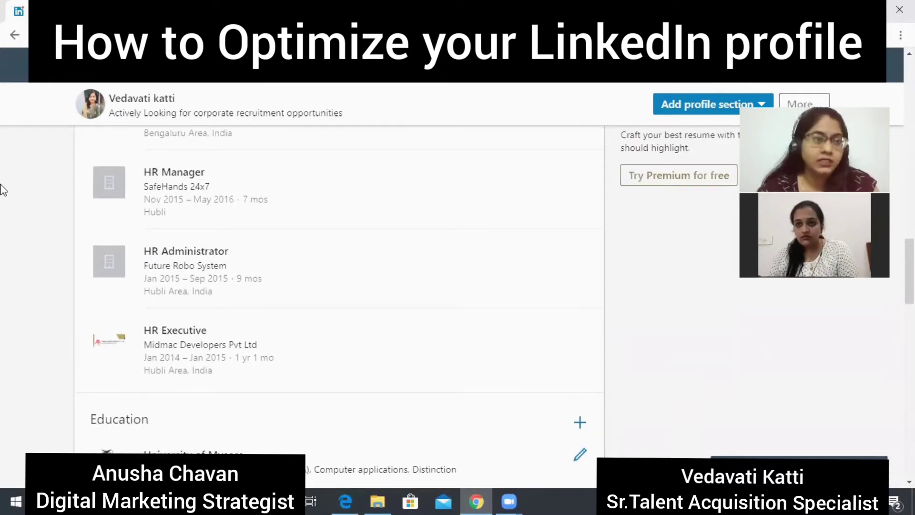
{"action": "scroll", "coordinate": [3, 190], "scroll_direction": "up", "scroll_amount": 3}
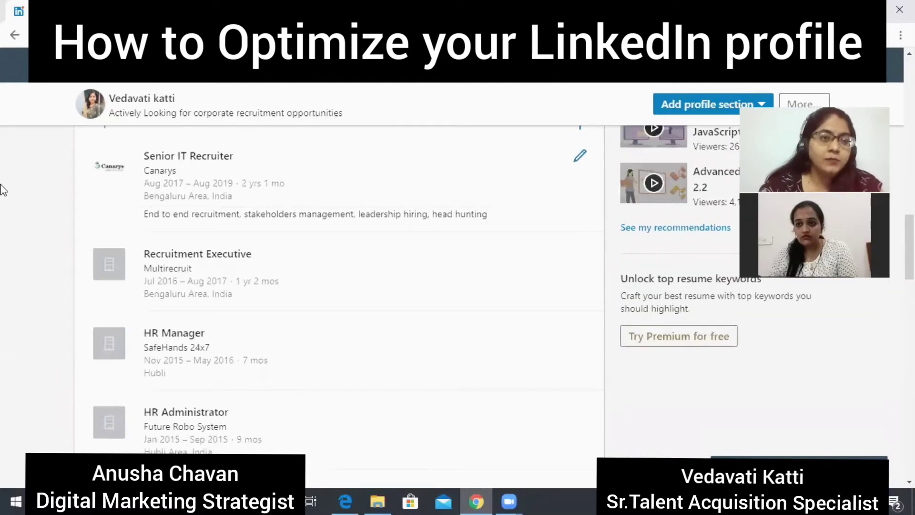
{"action": "scroll", "coordinate": [3, 189], "scroll_direction": "down", "scroll_amount": 6}
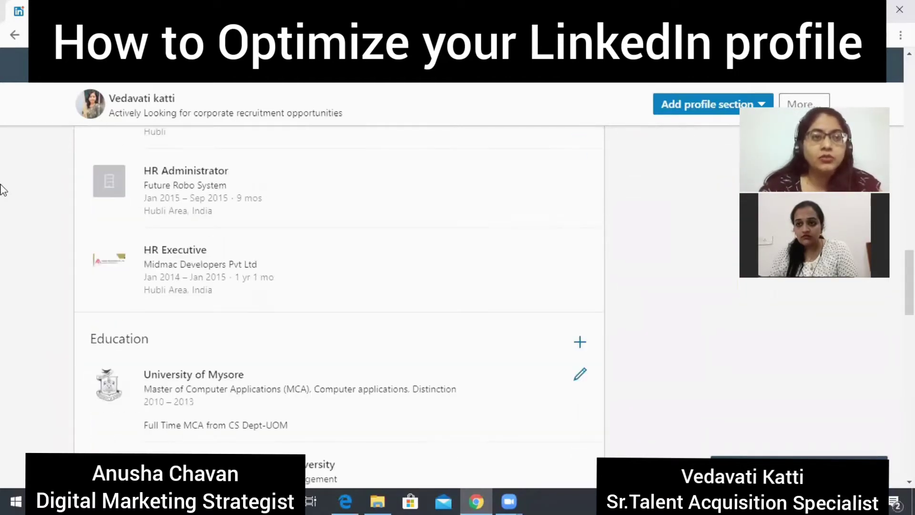
{"action": "scroll", "coordinate": [2, 189], "scroll_direction": "up", "scroll_amount": 4}
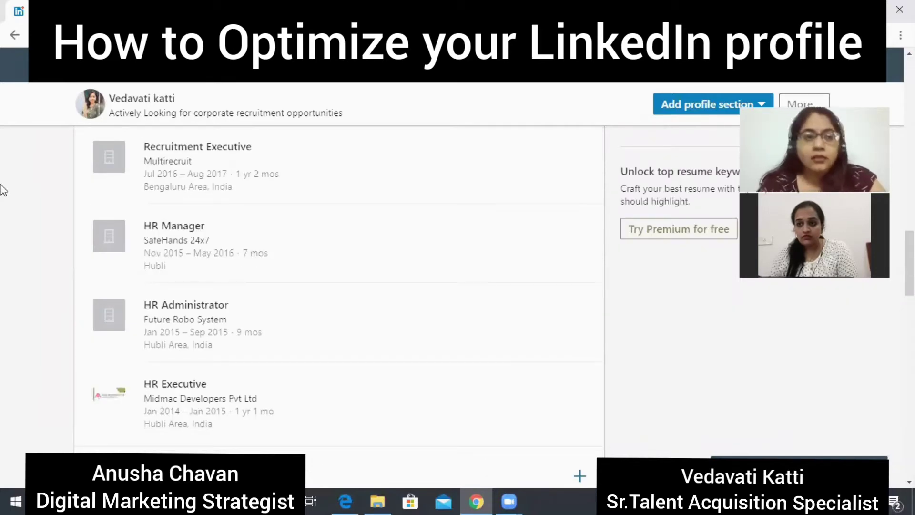
{"action": "scroll", "coordinate": [2, 190], "scroll_direction": "up", "scroll_amount": 4}
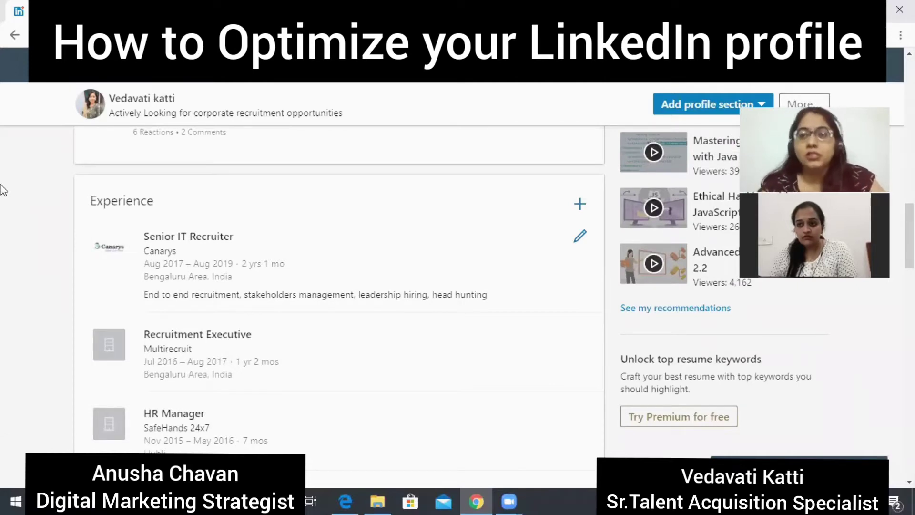
- Review the university and degree entries in the Education section
{"action": "scroll", "coordinate": [2, 190], "scroll_direction": "down", "scroll_amount": 9}
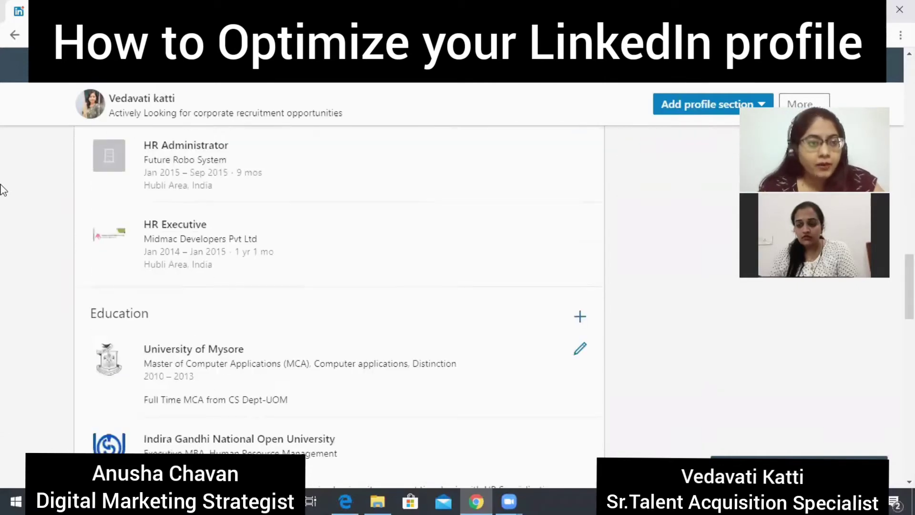
{"action": "scroll", "coordinate": [2, 190], "scroll_direction": "down", "scroll_amount": 1}
{"action": "scroll", "coordinate": [3, 189], "scroll_direction": "up", "scroll_amount": 2}
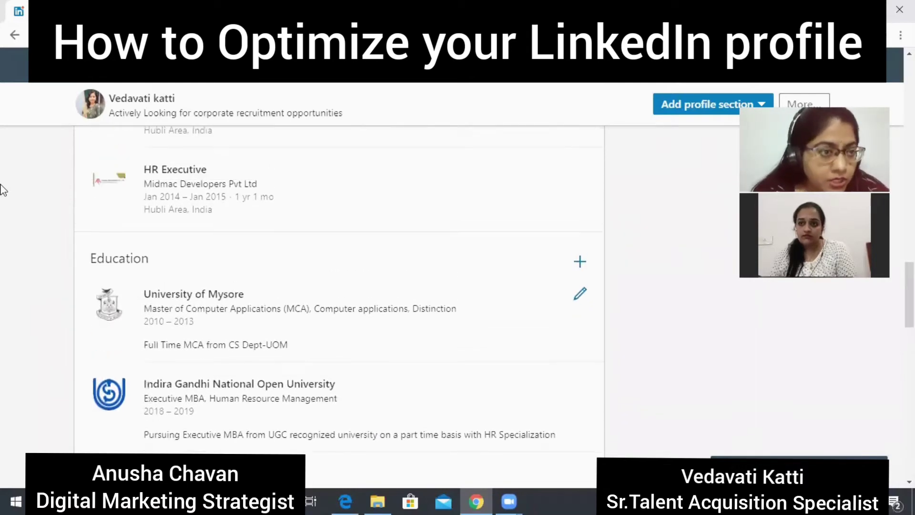
{"action": "scroll", "coordinate": [3, 190], "scroll_direction": "up", "scroll_amount": 1}
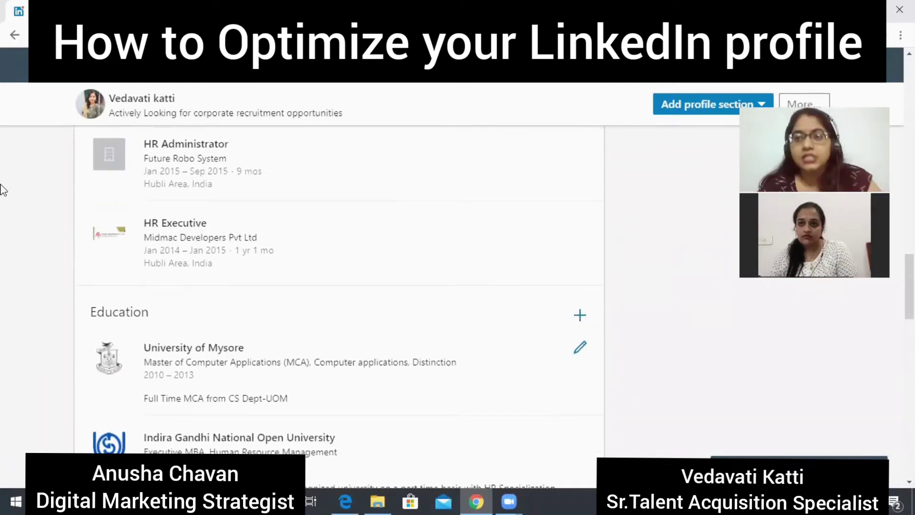
{"action": "scroll", "coordinate": [2, 190], "scroll_direction": "down", "scroll_amount": 3}
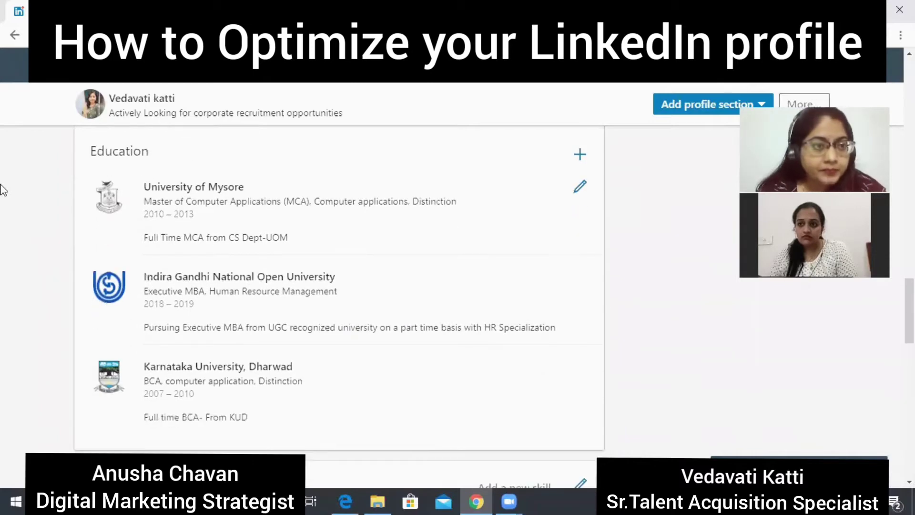
- Examine the Skills & Endorsements section below Education, including its top three skills and their endorsements
{"action": "scroll", "coordinate": [2, 190], "scroll_direction": "down", "scroll_amount": 1}
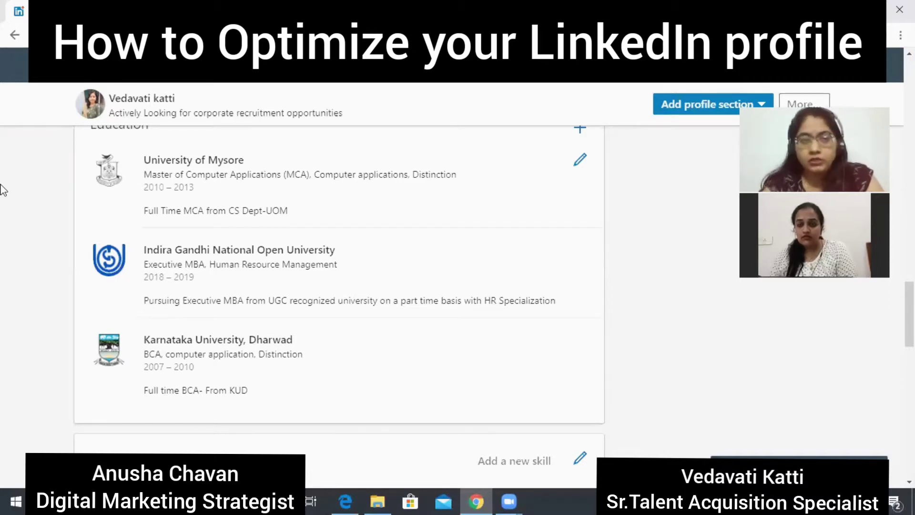
{"action": "scroll", "coordinate": [2, 190], "scroll_direction": "down", "scroll_amount": 1}
{"action": "scroll", "coordinate": [2, 190], "scroll_direction": "up", "scroll_amount": 2}
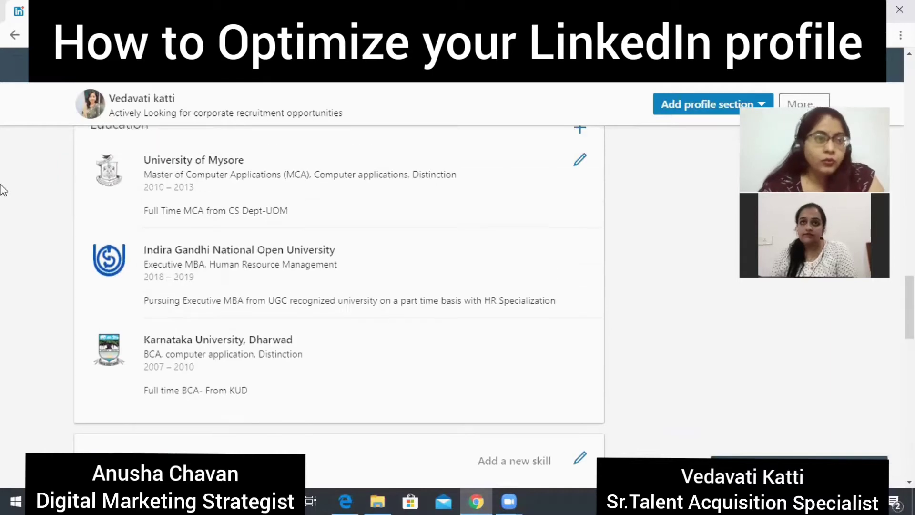
{"action": "scroll", "coordinate": [3, 190], "scroll_direction": "down", "scroll_amount": 4}
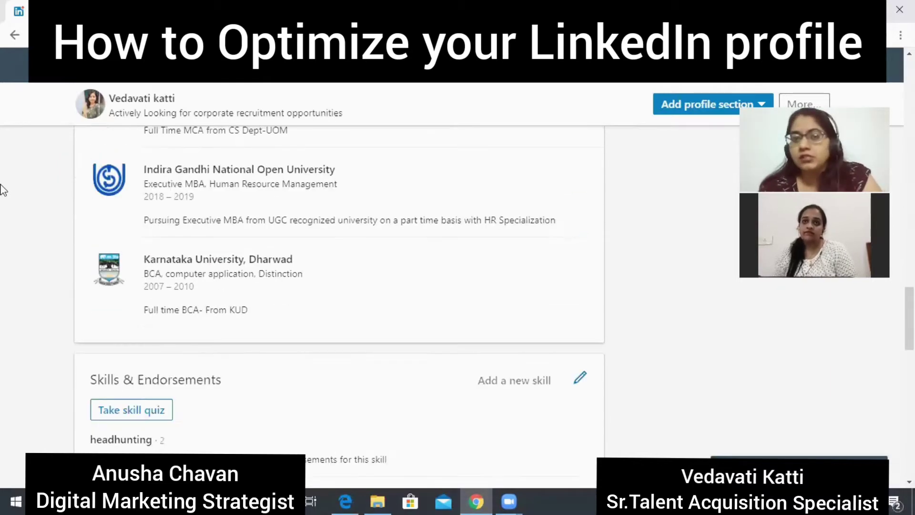
{"action": "scroll", "coordinate": [3, 190], "scroll_direction": "down", "scroll_amount": 1}
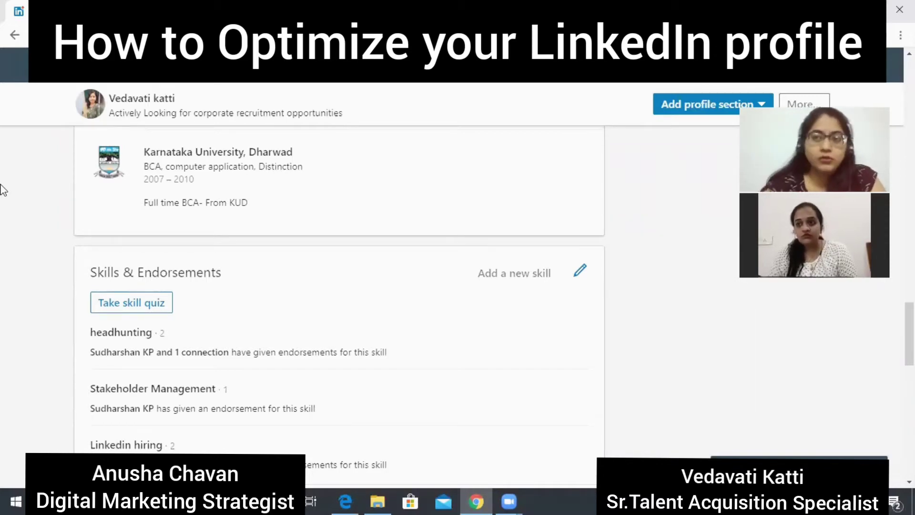
{"action": "scroll", "coordinate": [3, 190], "scroll_direction": "down", "scroll_amount": 3}
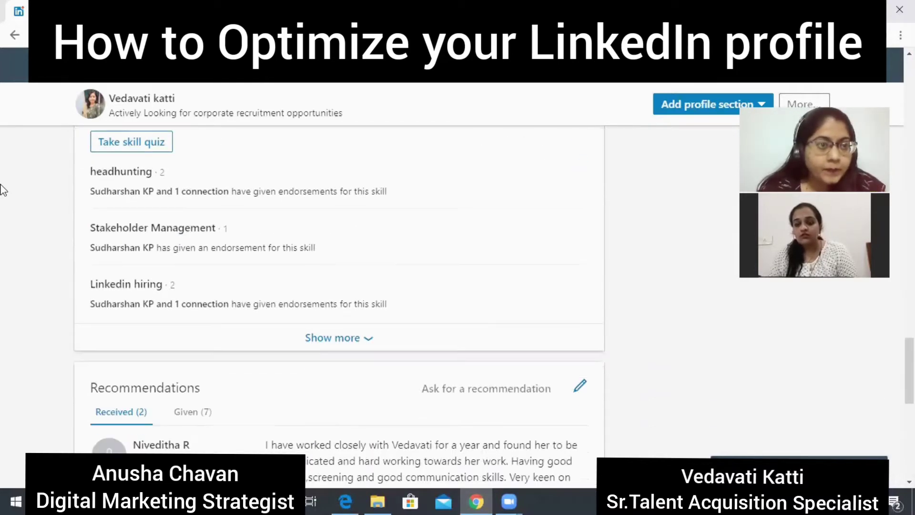
{"action": "scroll", "coordinate": [2, 189], "scroll_direction": "up", "scroll_amount": 1}
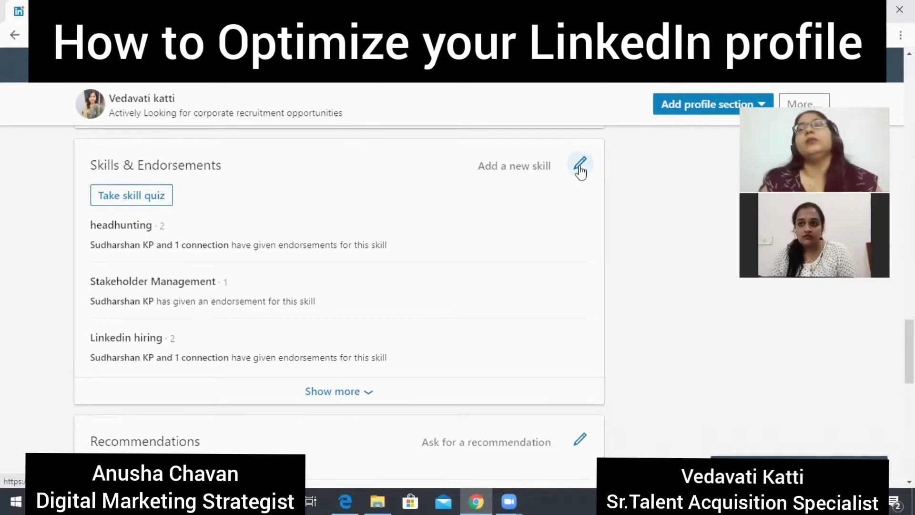
- Open the skills list for editing, review every category from Top Skills to Other Skills, and save it
{"action": "left_click", "coordinate": [580, 163]}
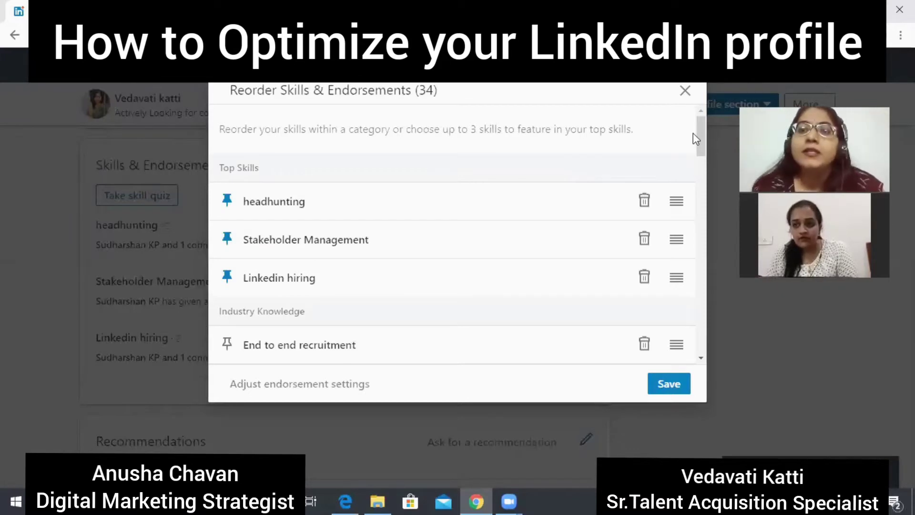
{"action": "mouse_move", "coordinate": [702, 133]}
{"action": "left_mouse_down"}
{"action": "mouse_move", "coordinate": [702, 161]}
{"action": "mouse_move", "coordinate": [704, 130]}
{"action": "left_mouse_up"}
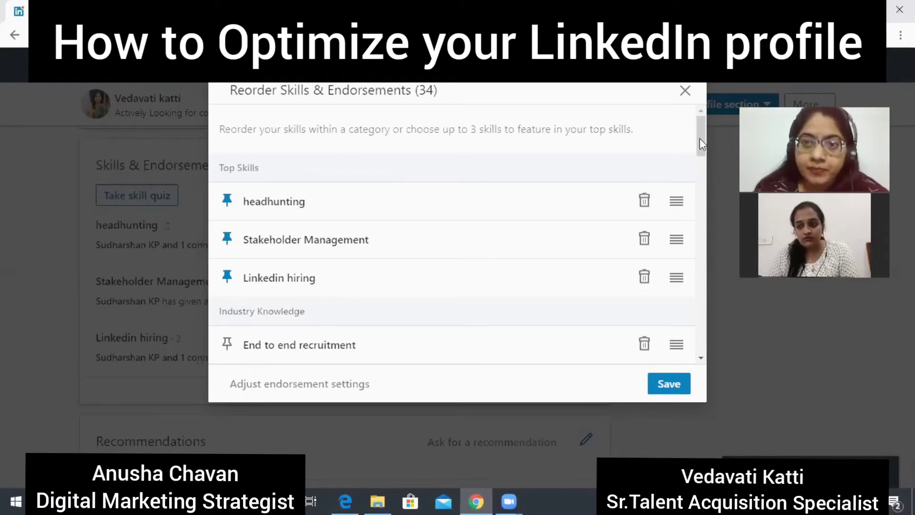
{"action": "left_click_drag", "start_coordinate": [700, 138], "coordinate": [700, 160]}
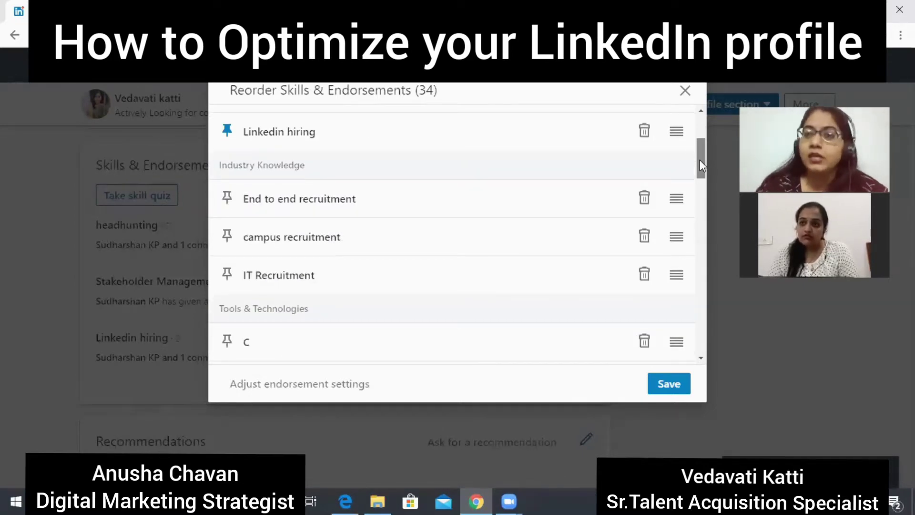
{"action": "scroll", "coordinate": [700, 166], "scroll_direction": "down", "scroll_amount": 1}
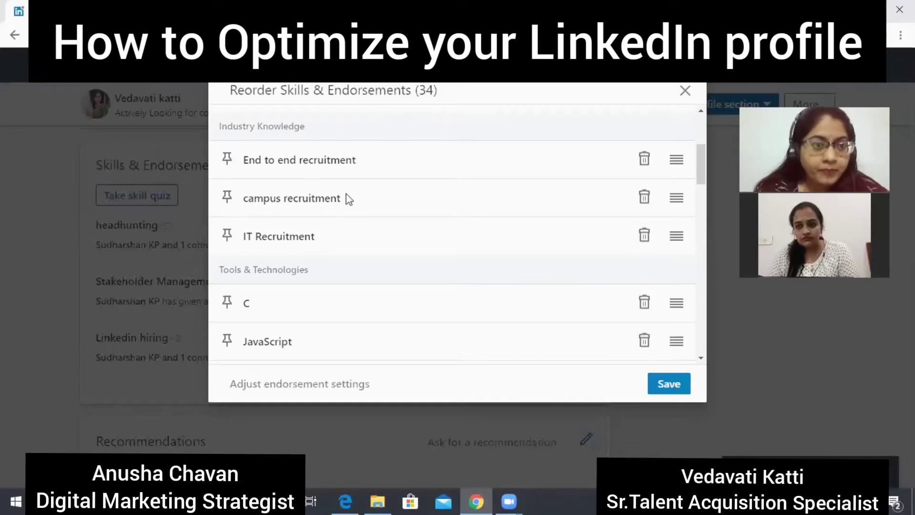
{"action": "scroll", "coordinate": [702, 181], "scroll_direction": "down", "scroll_amount": 3}
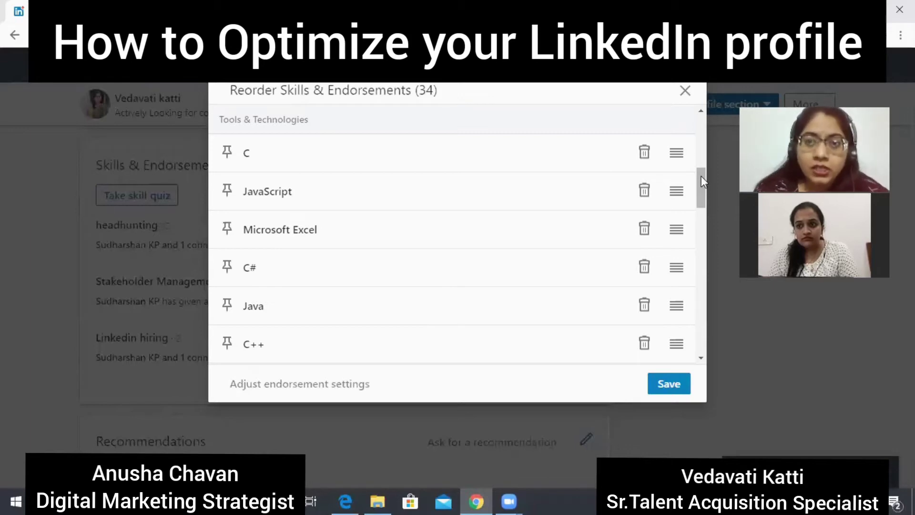
{"action": "scroll", "coordinate": [702, 194], "scroll_direction": "down", "scroll_amount": 1}
{"action": "left_click_drag", "start_coordinate": [702, 196], "coordinate": [710, 309]}
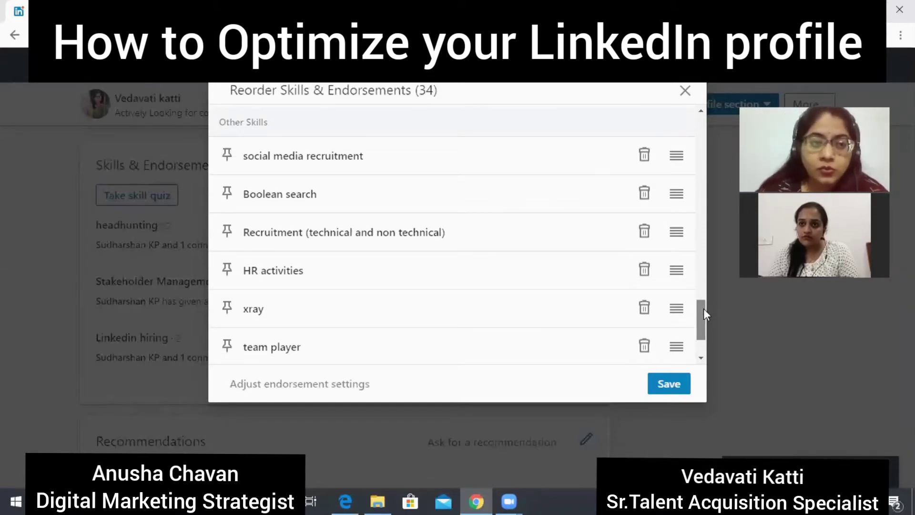
{"action": "left_click_drag", "start_coordinate": [703, 308], "coordinate": [702, 332]}
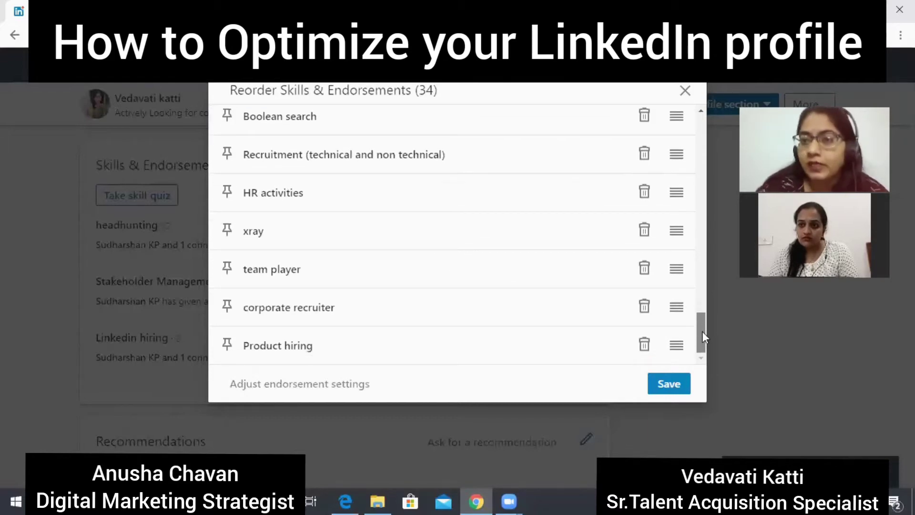
{"action": "left_click", "coordinate": [669, 385]}
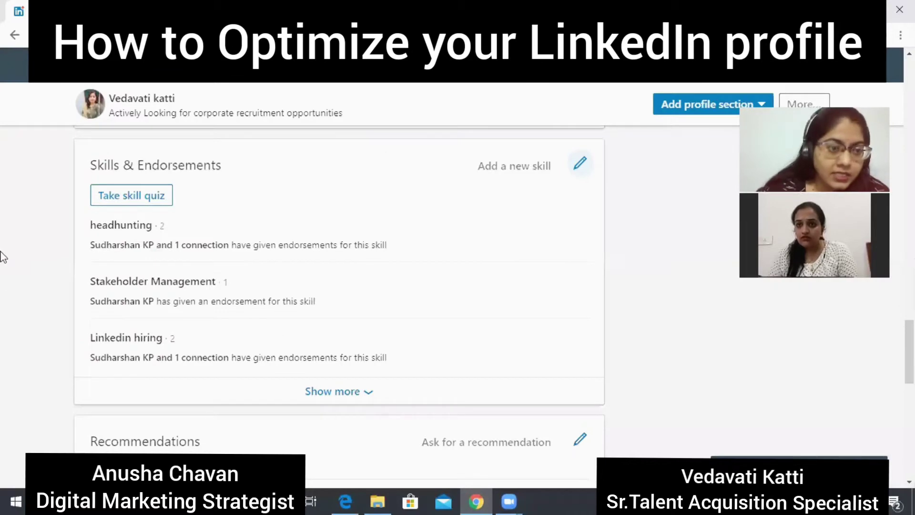
- Look over the received Recommendations and return to the profile's intro card with the #OpenToWork box
{"action": "scroll", "coordinate": [1, 257], "scroll_direction": "down", "scroll_amount": 3}
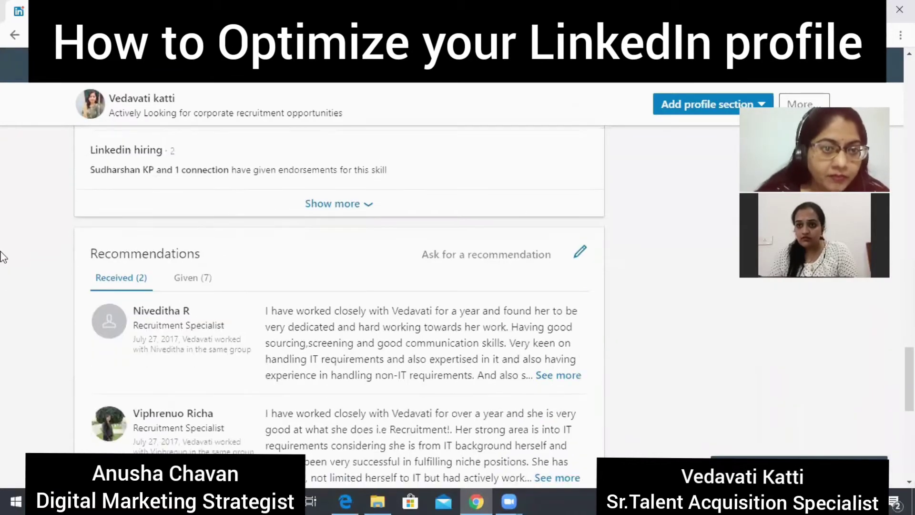
{"action": "scroll", "coordinate": [2, 257], "scroll_direction": "up", "scroll_amount": 10}
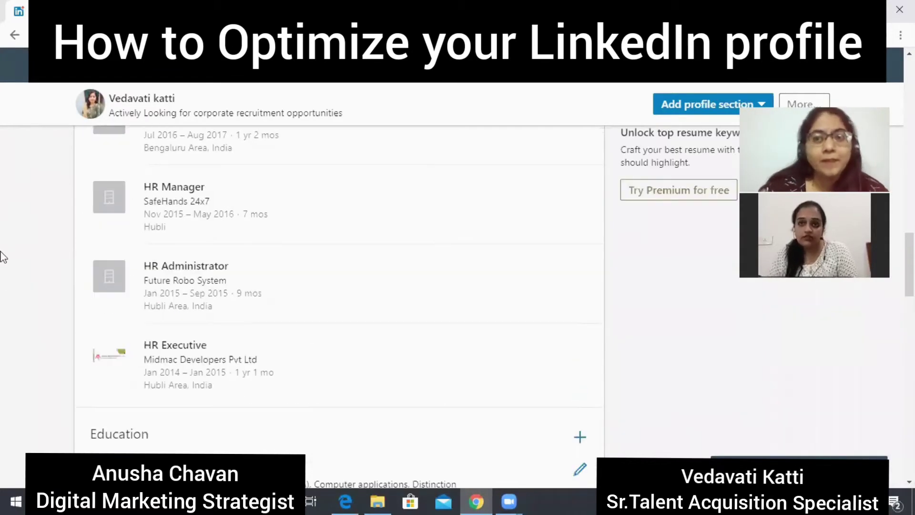
{"action": "scroll", "coordinate": [1, 257], "scroll_direction": "up", "scroll_amount": 8}
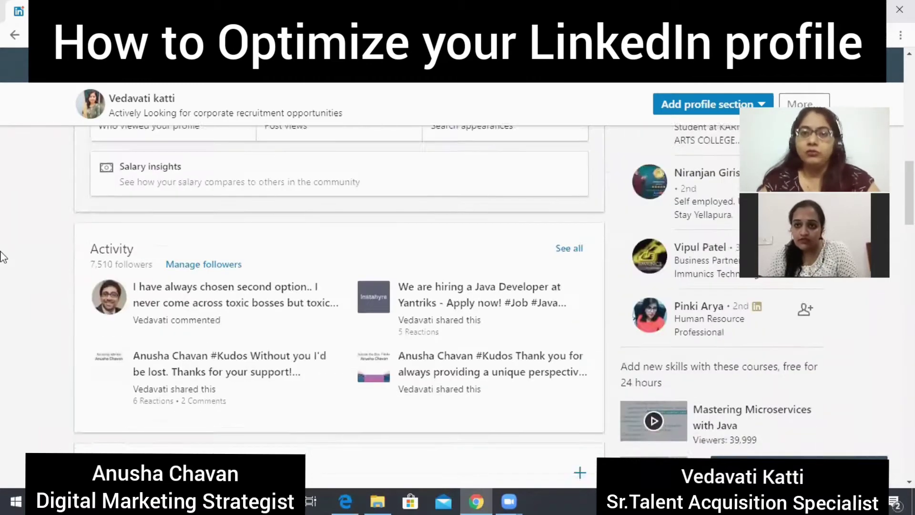
{"action": "scroll", "coordinate": [2, 258], "scroll_direction": "up", "scroll_amount": 10}
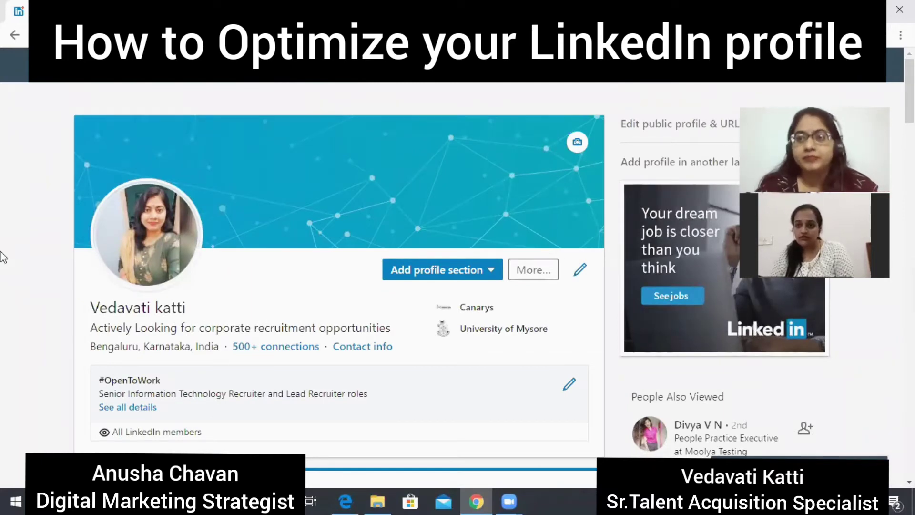
{"action": "scroll", "coordinate": [3, 257], "scroll_direction": "down", "scroll_amount": 3}
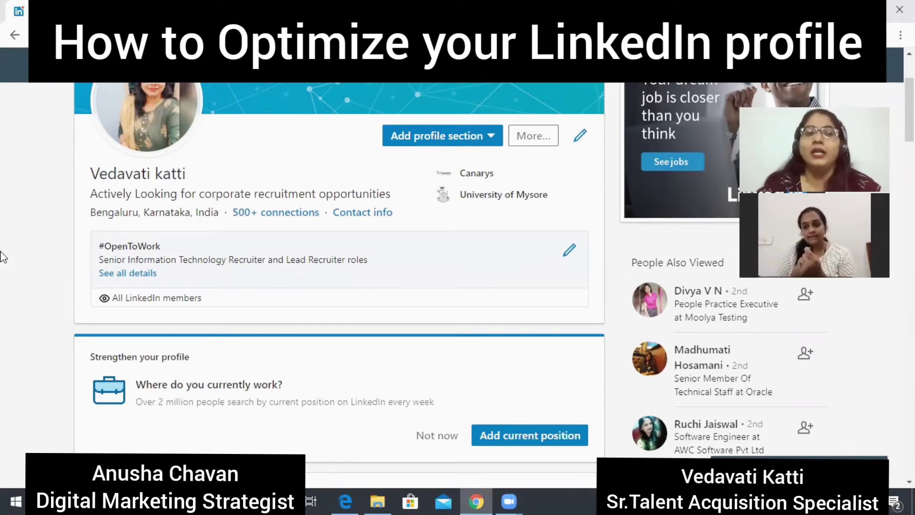
{"action": "scroll", "coordinate": [3, 257], "scroll_direction": "up", "scroll_amount": 3}
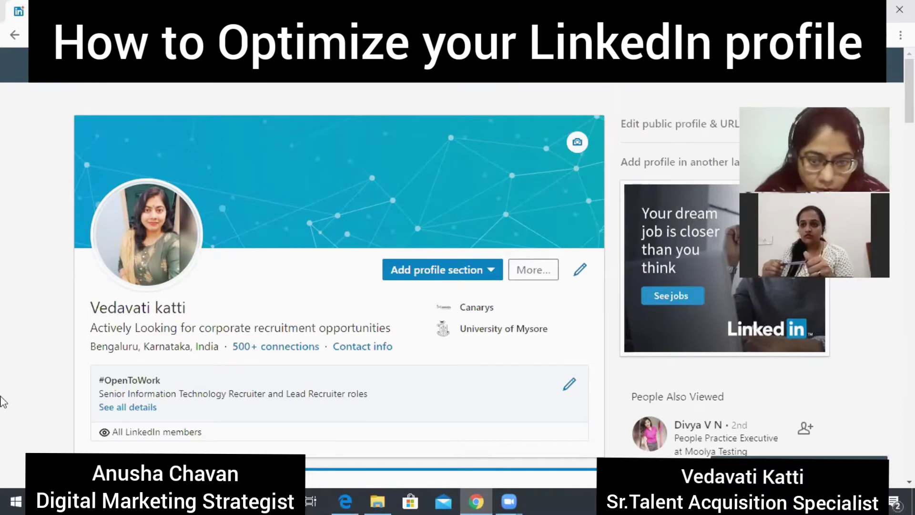
{"action": "scroll", "coordinate": [2, 401], "scroll_direction": "down", "scroll_amount": 2}
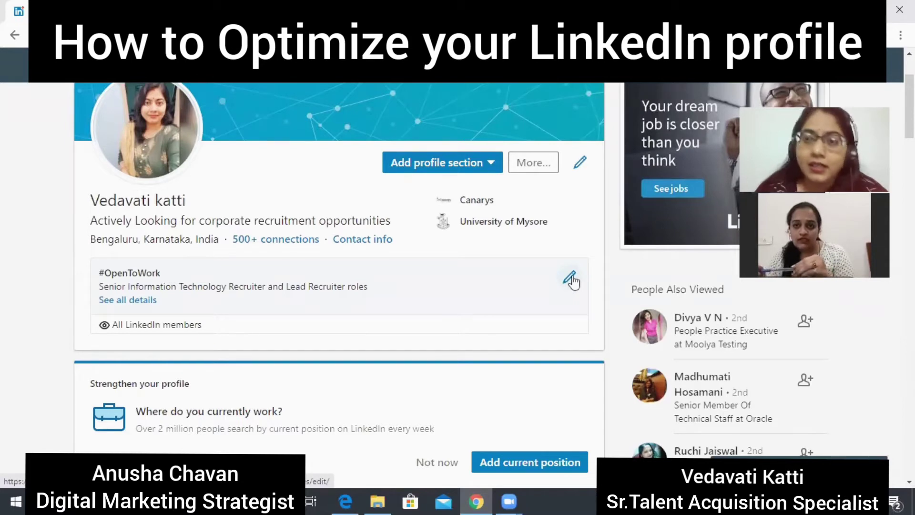
{"action": "left_click", "coordinate": [571, 279]}
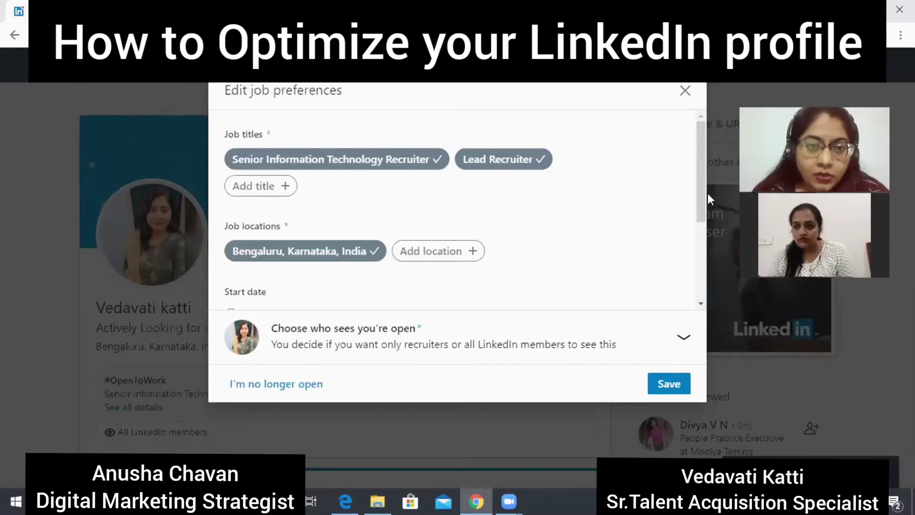
{"action": "left_click_drag", "start_coordinate": [707, 193], "coordinate": [708, 217]}
{"action": "left_click", "coordinate": [707, 218]}
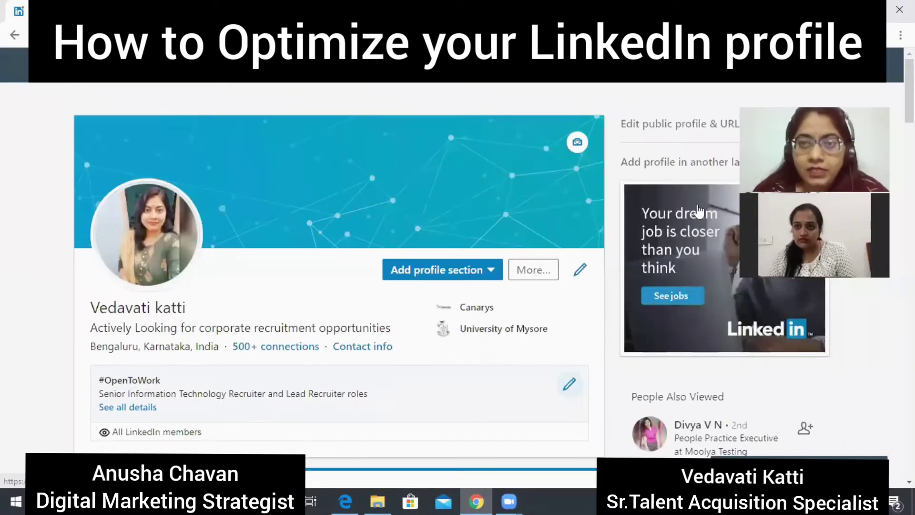
- Share the #OpenToWork job preferences with all LinkedIn members and make the profile photo visible to all members
{"action": "left_click", "coordinate": [570, 386]}
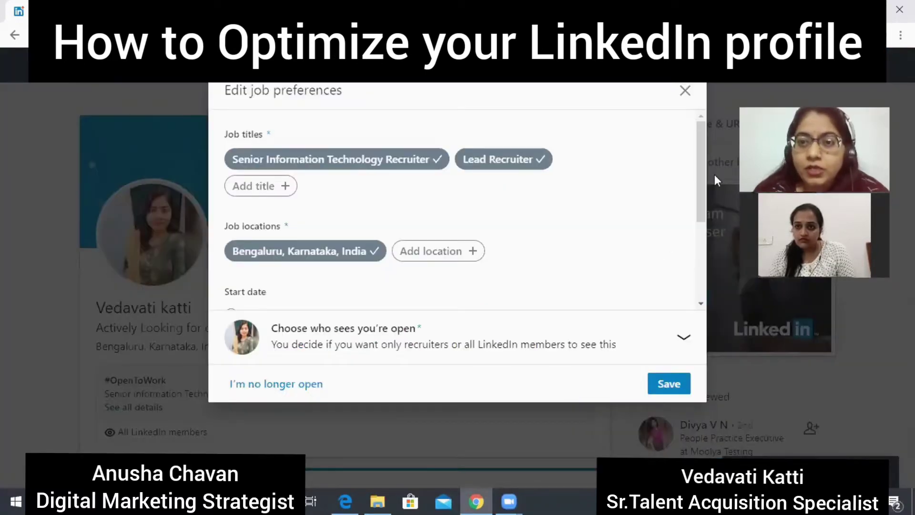
{"action": "left_click_drag", "start_coordinate": [702, 179], "coordinate": [691, 254]}
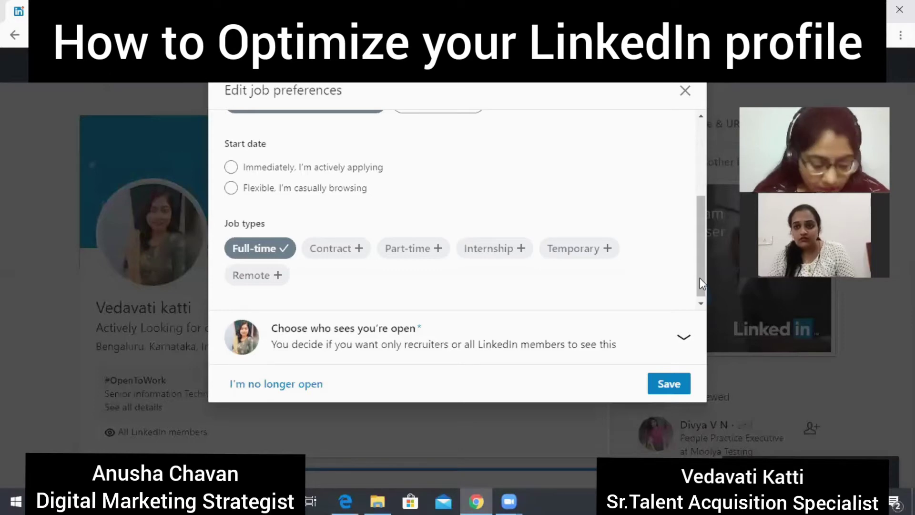
{"action": "left_click_drag", "start_coordinate": [699, 277], "coordinate": [692, 285]}
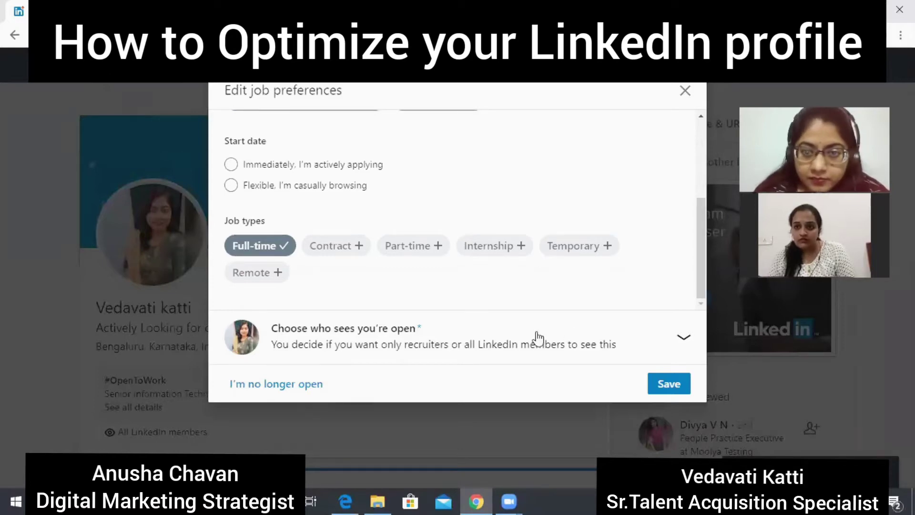
{"action": "left_click", "coordinate": [521, 350]}
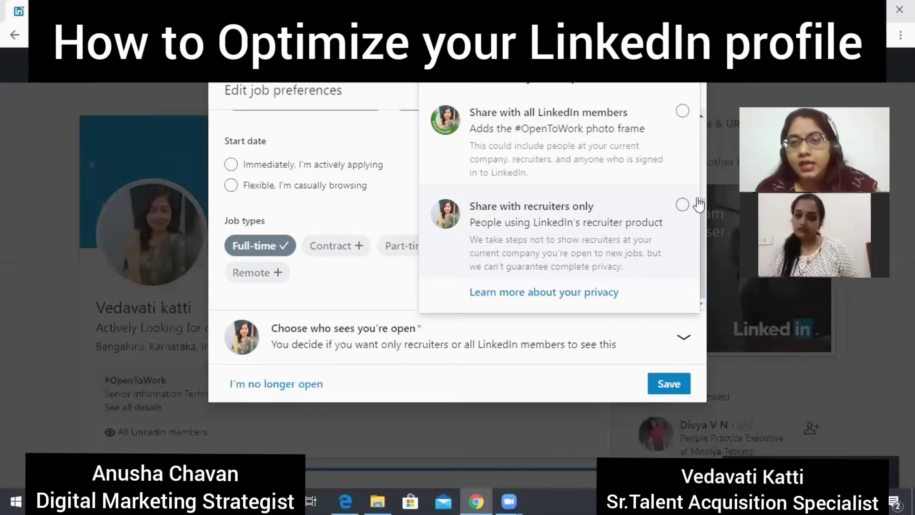
{"action": "left_click", "coordinate": [682, 112]}
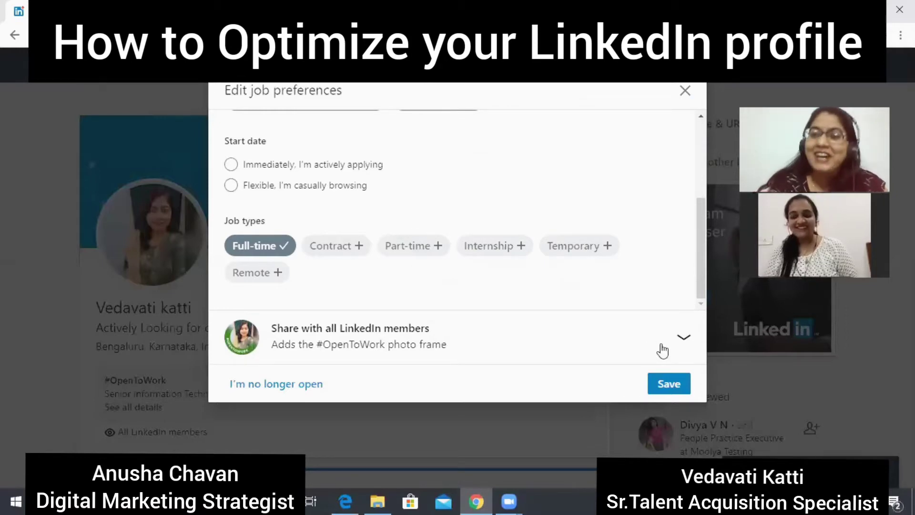
{"action": "left_click", "coordinate": [665, 392]}
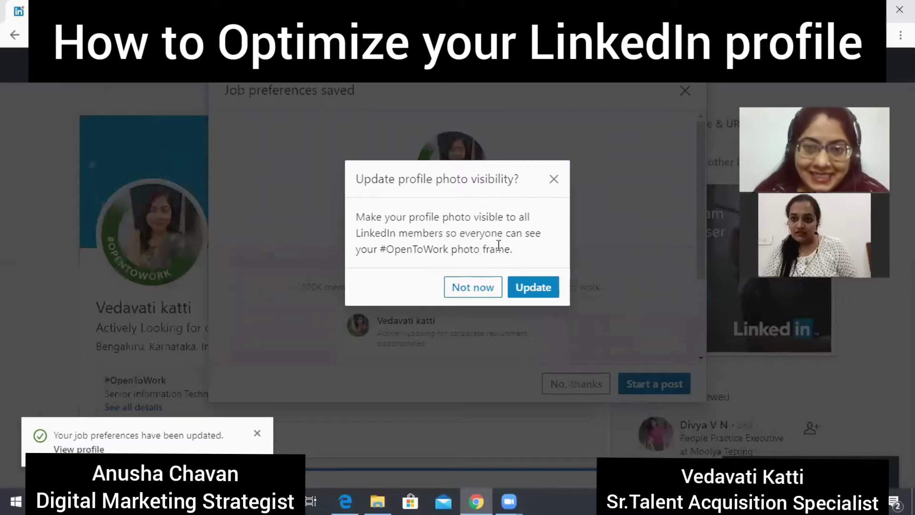
{"action": "left_click", "coordinate": [538, 289]}
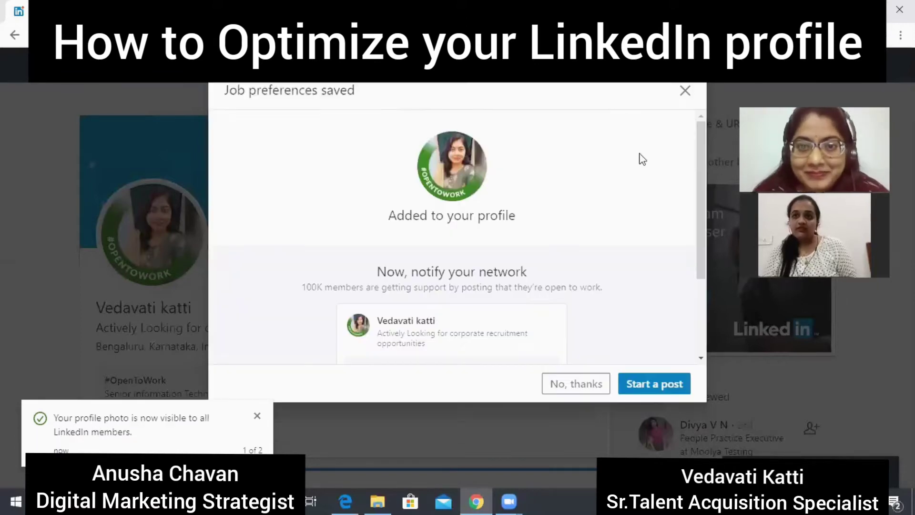
- Start the suggested #OpenToWork post for the network and close it without publishing
{"action": "left_click", "coordinate": [648, 381]}
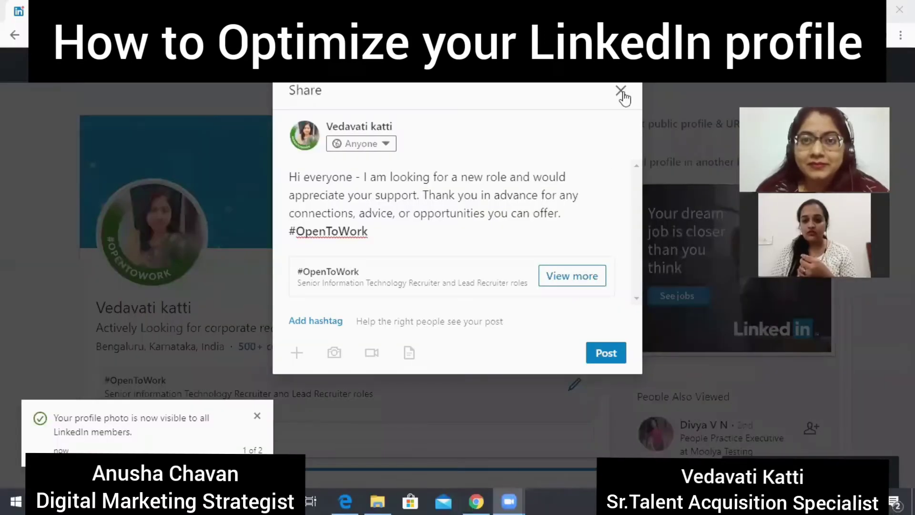
{"action": "left_click", "coordinate": [621, 92]}
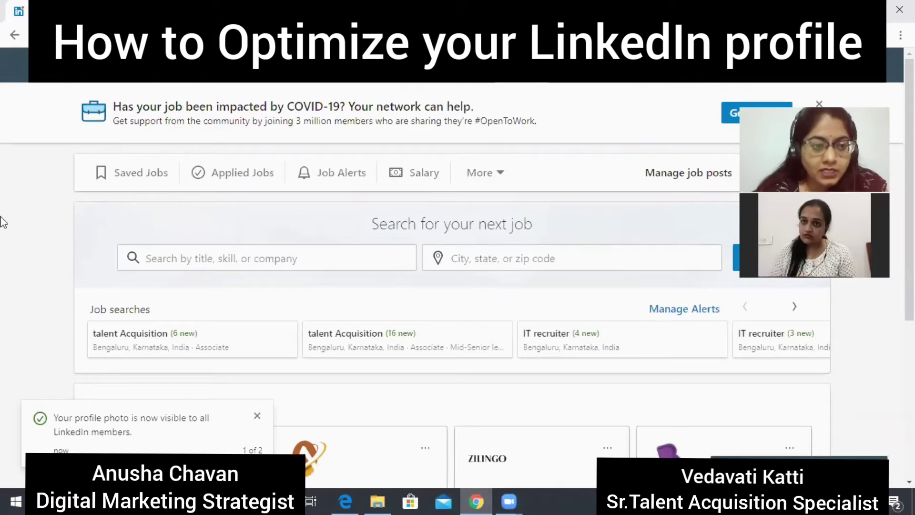
- Browse the recommended jobs on the Jobs page and view the MySchoolPage company page
{"action": "scroll", "coordinate": [3, 221], "scroll_direction": "down", "scroll_amount": 8}
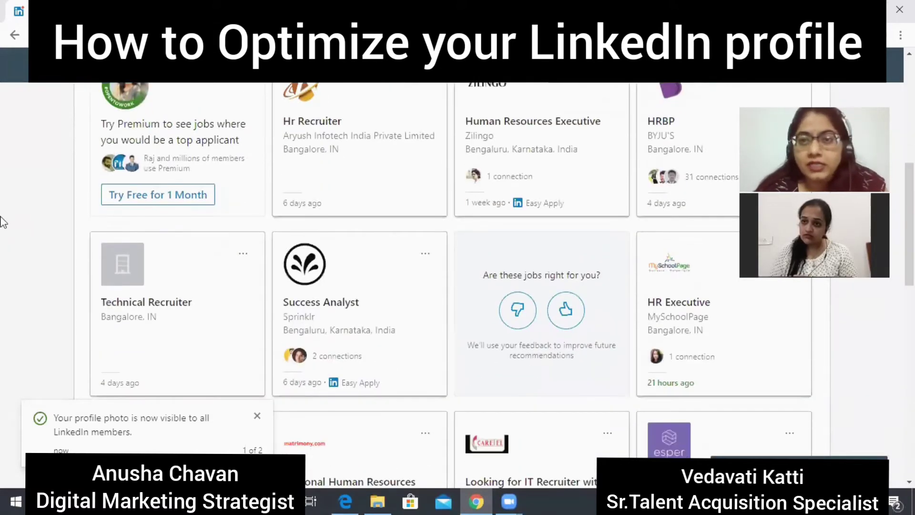
{"action": "scroll", "coordinate": [2, 222], "scroll_direction": "up", "scroll_amount": 2}
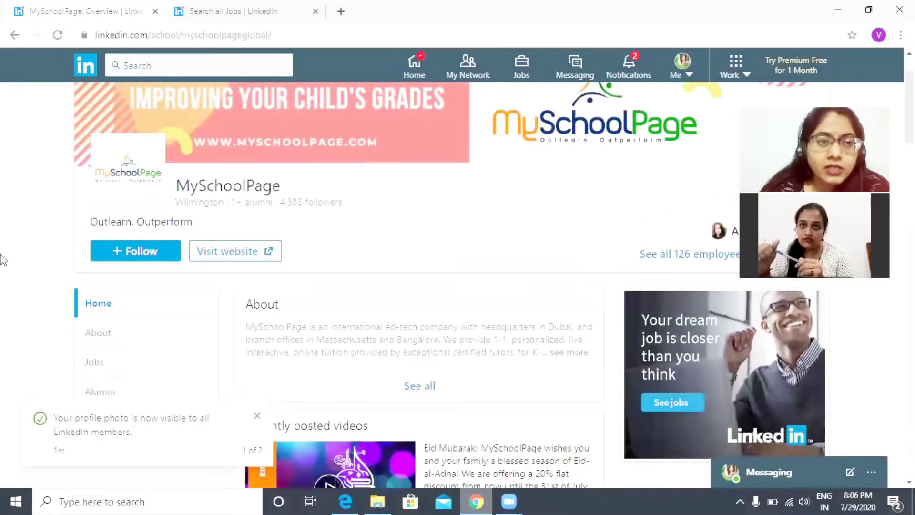
{"action": "scroll", "coordinate": [3, 260], "scroll_direction": "up", "scroll_amount": 1}
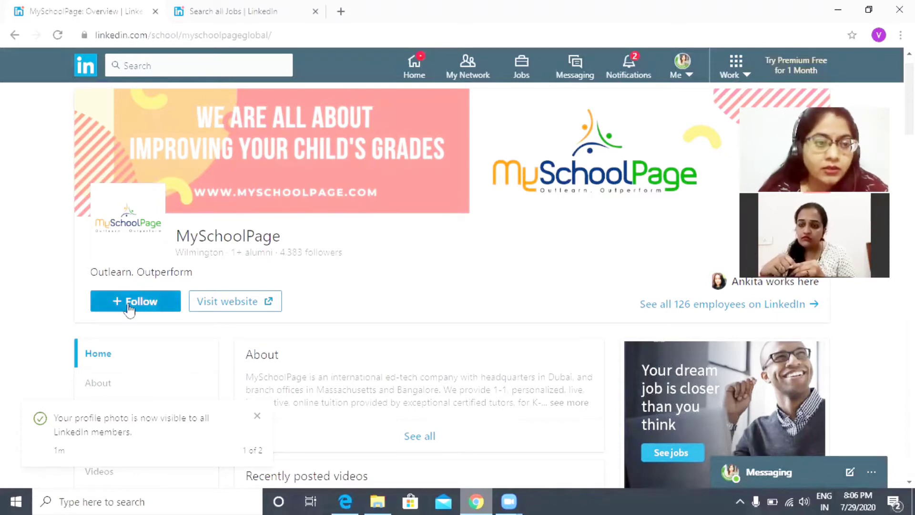
- Follow the MySchoolPage company and look over the recently posted openings in its Jobs section
{"action": "left_click", "coordinate": [128, 305]}
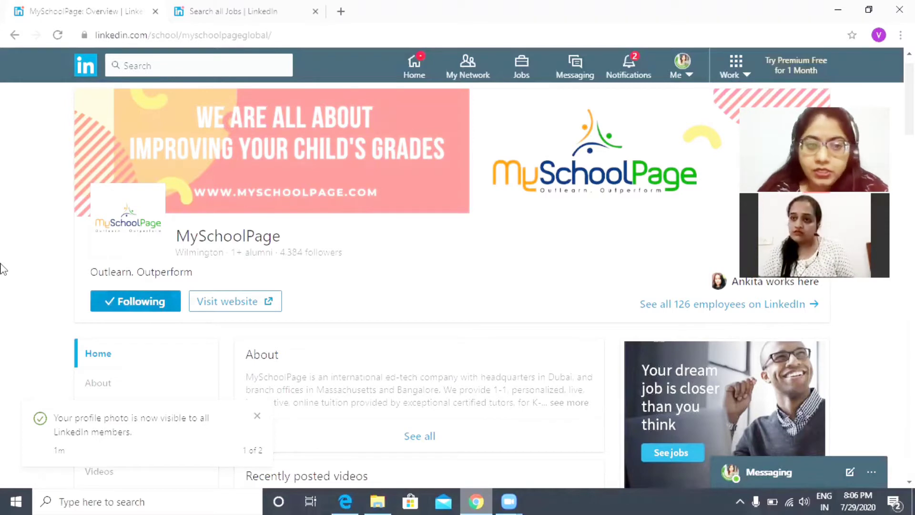
{"action": "scroll", "coordinate": [2, 225], "scroll_direction": "down", "scroll_amount": 2}
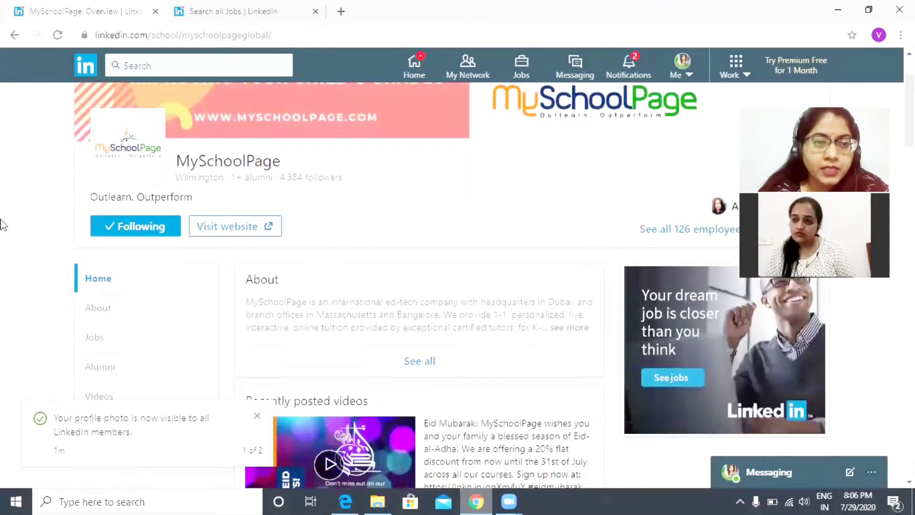
{"action": "scroll", "coordinate": [3, 225], "scroll_direction": "down", "scroll_amount": 2}
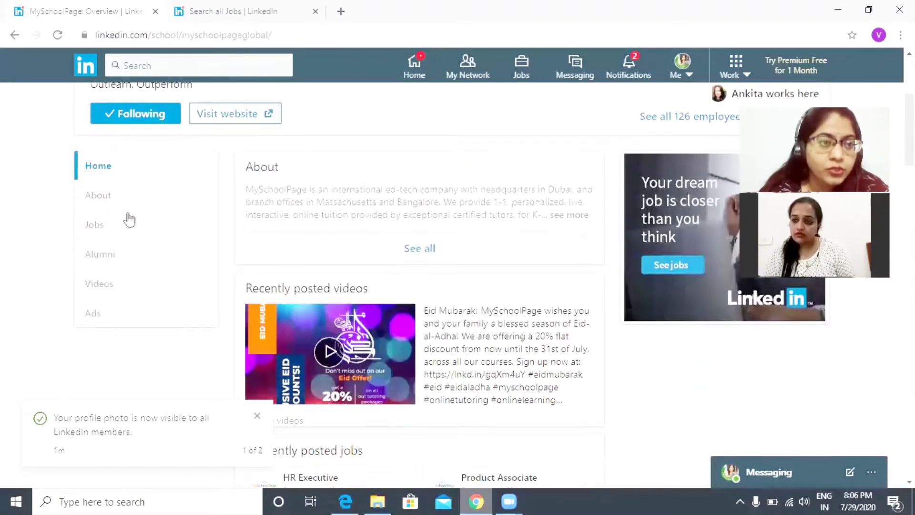
{"action": "left_click", "coordinate": [130, 223]}
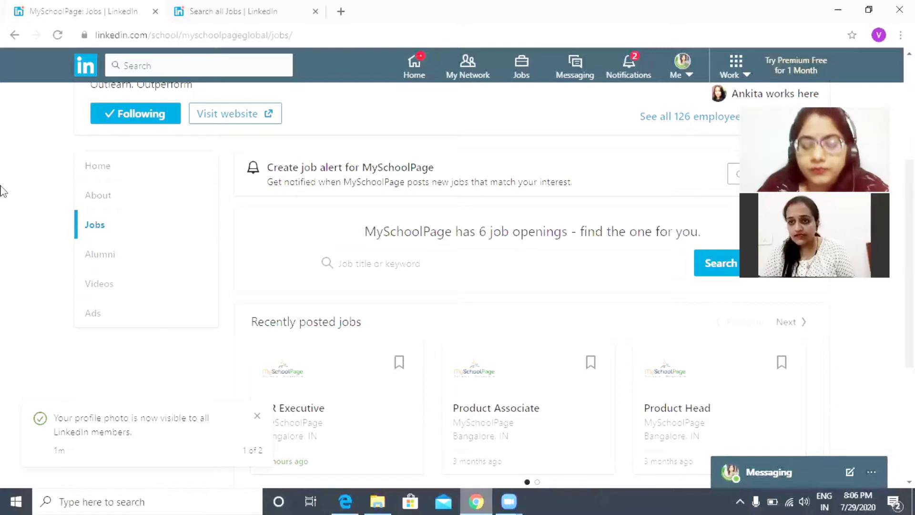
{"action": "scroll", "coordinate": [3, 190], "scroll_direction": "down", "scroll_amount": 2}
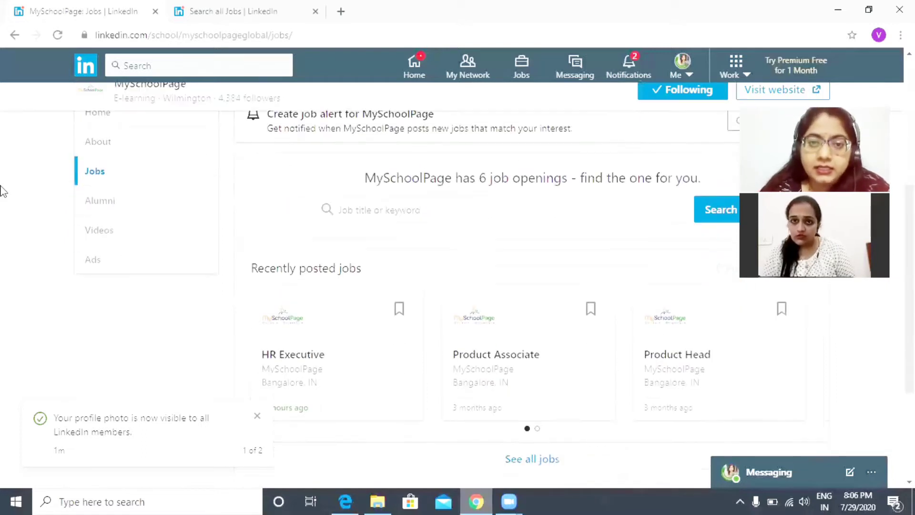
{"action": "scroll", "coordinate": [2, 191], "scroll_direction": "down", "scroll_amount": 2}
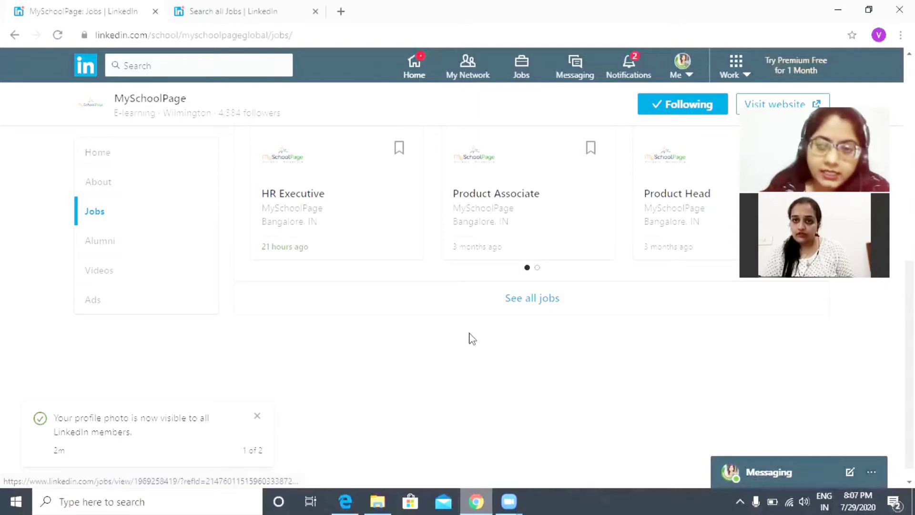
{"action": "scroll", "coordinate": [347, 396], "scroll_direction": "down", "scroll_amount": 1}
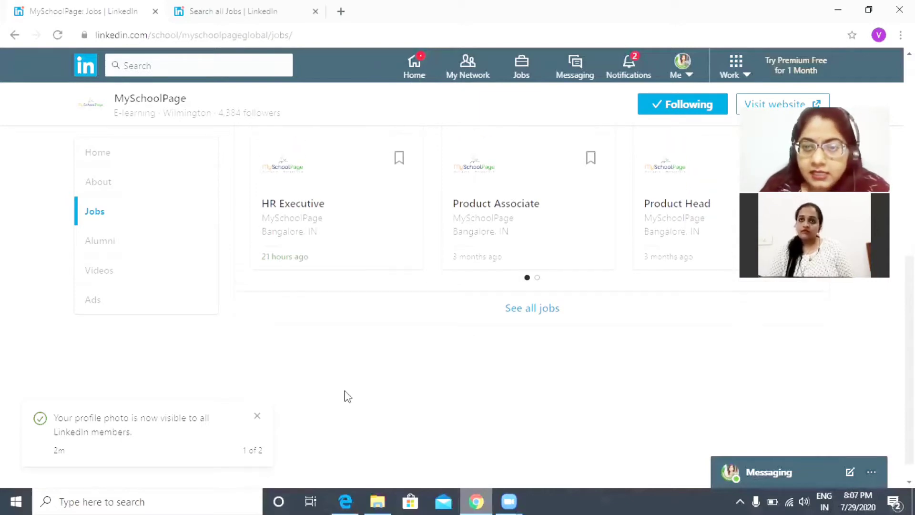
{"action": "scroll", "coordinate": [346, 394], "scroll_direction": "up", "scroll_amount": 5}
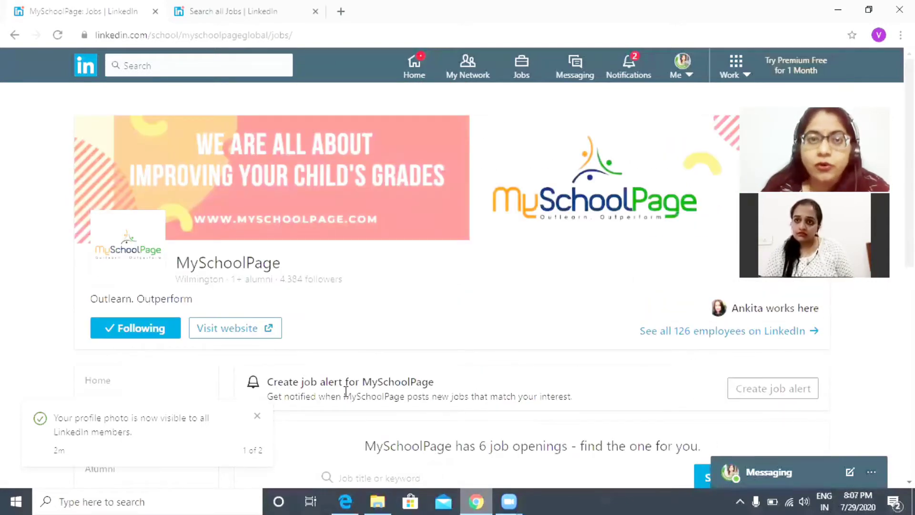
- Return to the Jobs page, browse the openings based on the profile and view the Success Analyst listing
{"action": "left_click", "coordinate": [418, 69]}
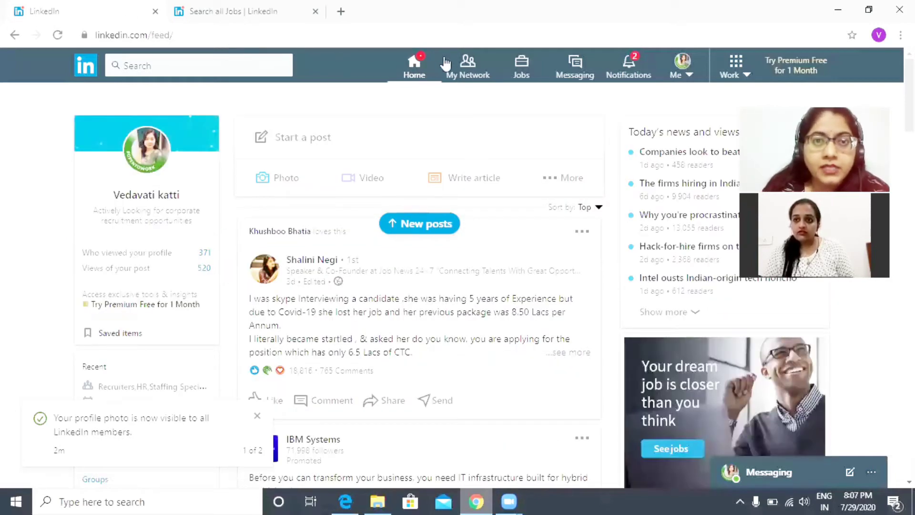
{"action": "left_click", "coordinate": [520, 77]}
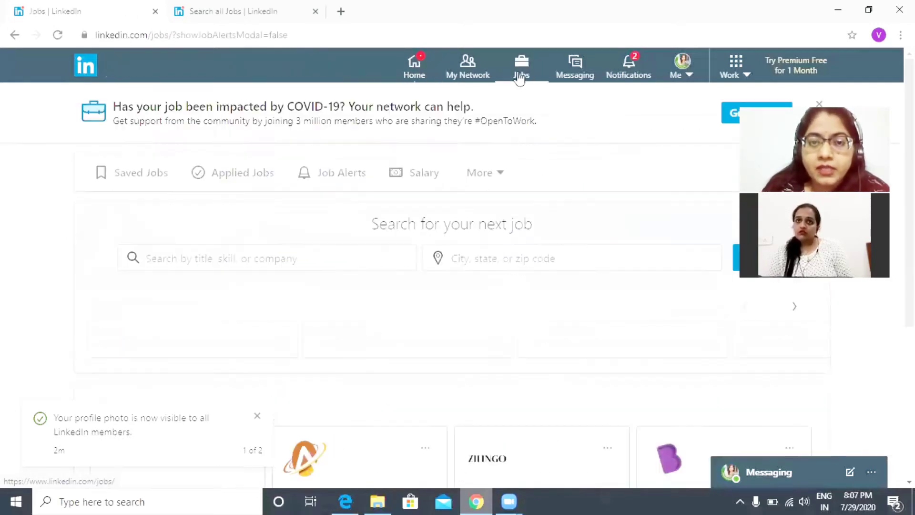
{"action": "scroll", "coordinate": [2, 285], "scroll_direction": "down", "scroll_amount": 1}
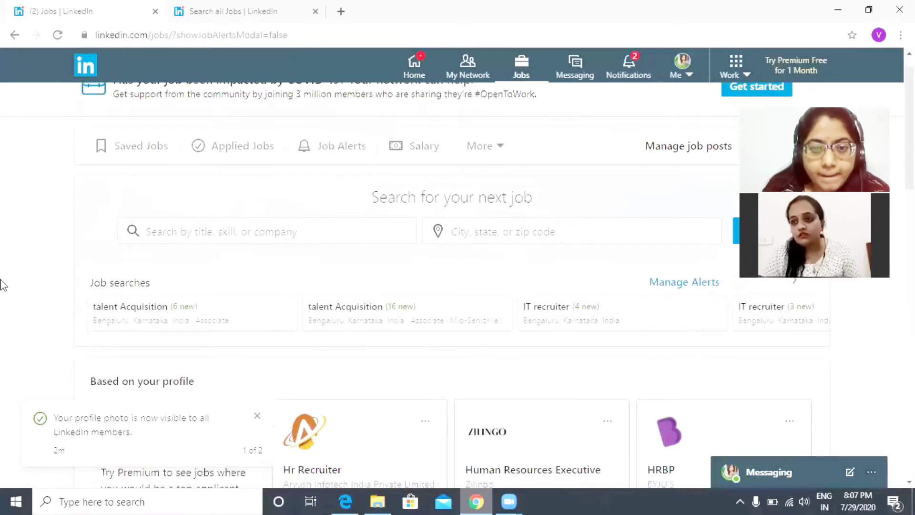
{"action": "scroll", "coordinate": [2, 285], "scroll_direction": "down", "scroll_amount": 6}
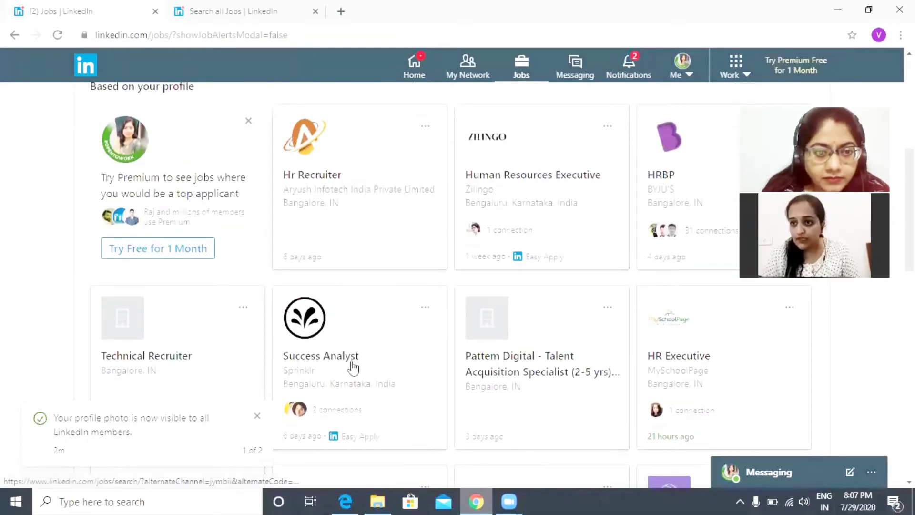
{"action": "left_click", "coordinate": [357, 372]}
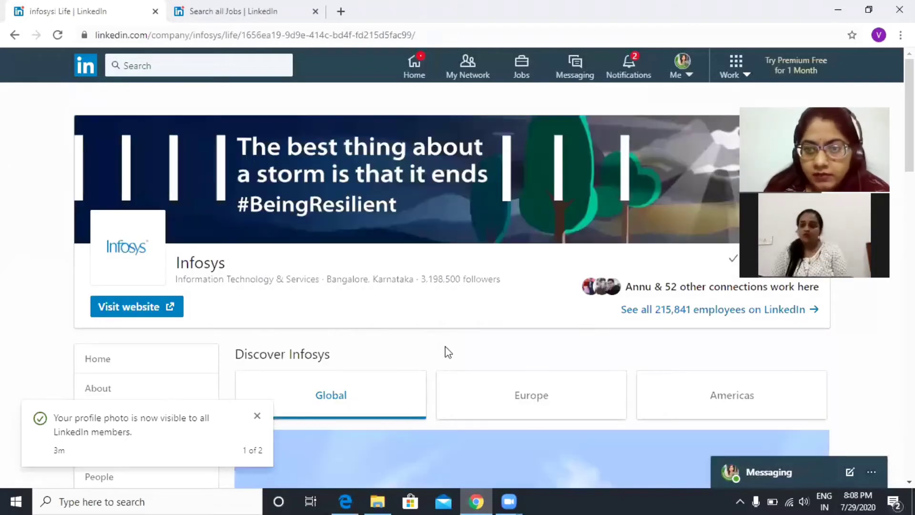
- Look over the Infosys company page, from its Life section to the photos, recommended jobs and posts on its Home section
{"action": "scroll", "coordinate": [508, 359], "scroll_direction": "down", "scroll_amount": 7}
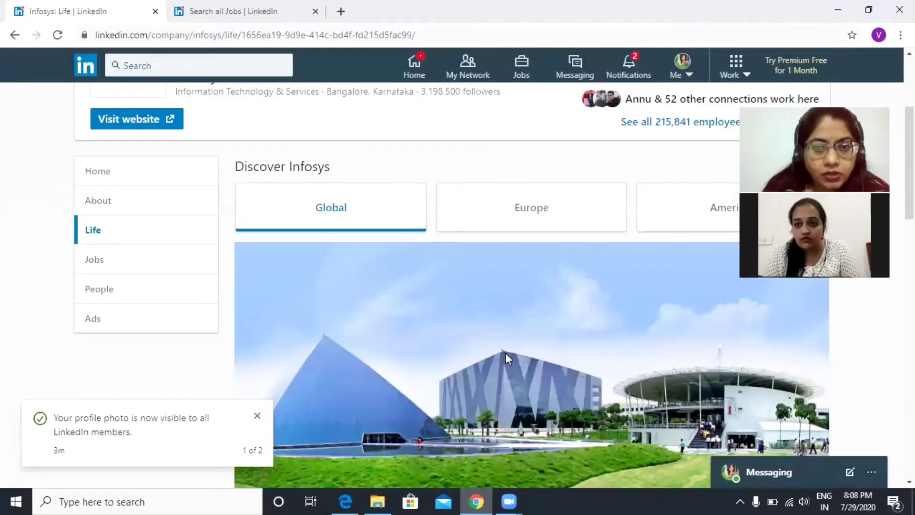
{"action": "scroll", "coordinate": [508, 359], "scroll_direction": "up", "scroll_amount": 3}
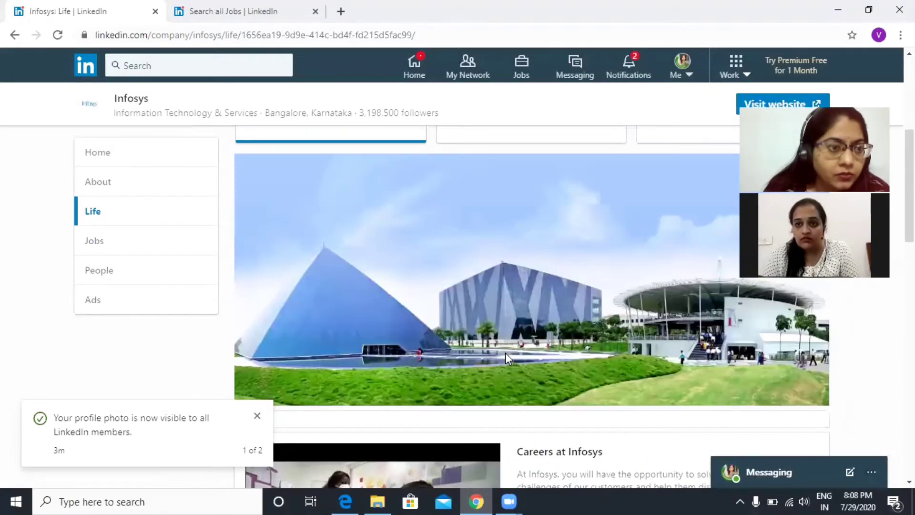
{"action": "left_click", "coordinate": [122, 149]}
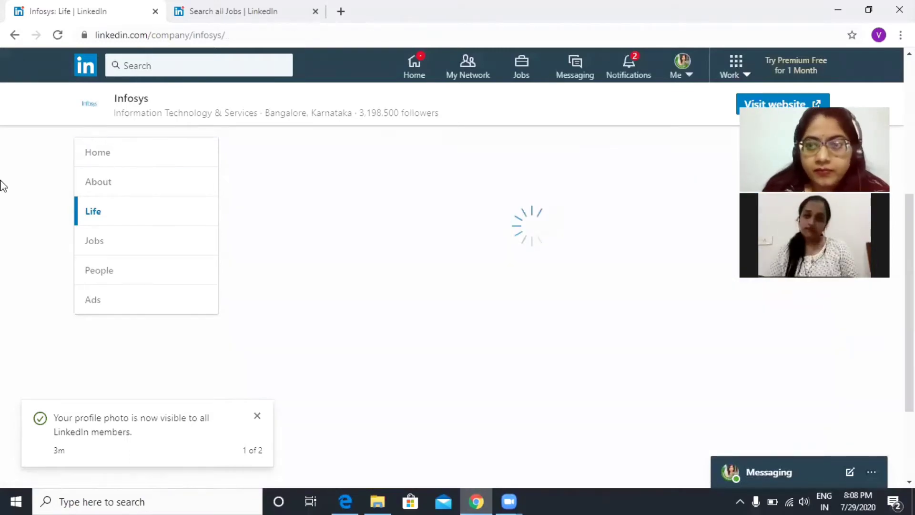
{"action": "scroll", "coordinate": [2, 186], "scroll_direction": "down", "scroll_amount": 5}
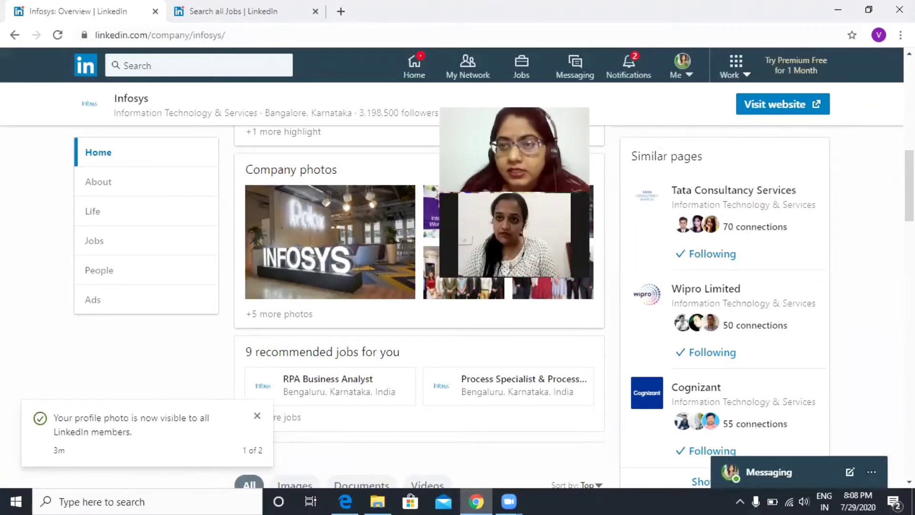
{"action": "scroll", "coordinate": [420, 286], "scroll_direction": "down", "scroll_amount": 1}
{"action": "scroll", "coordinate": [419, 286], "scroll_direction": "down", "scroll_amount": 1}
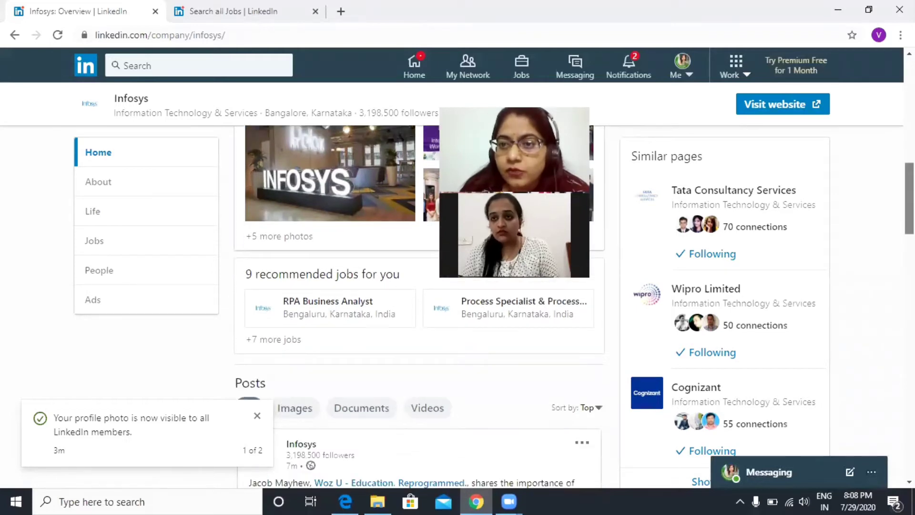
{"action": "scroll", "coordinate": [420, 305], "scroll_direction": "down", "scroll_amount": 2}
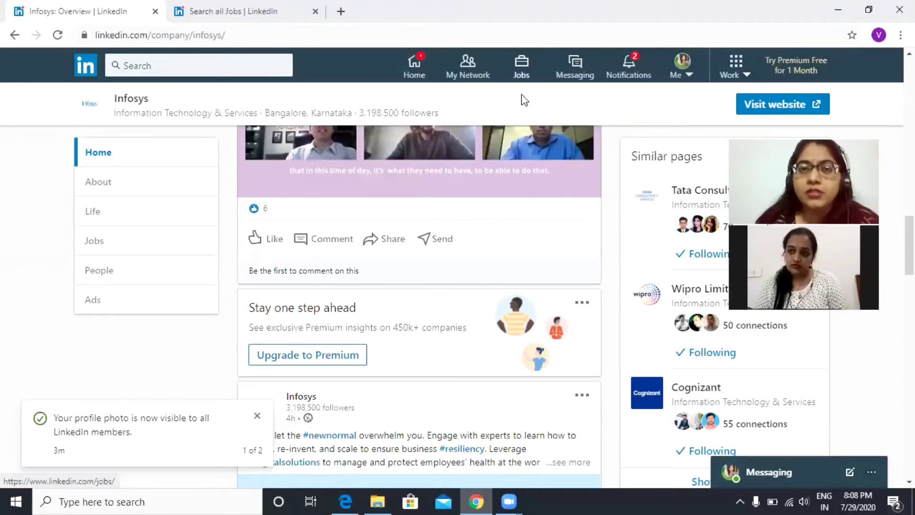
- Return to the Jobs page, dismiss the COVID-19 support banner and search for java developer jobs
{"action": "left_click", "coordinate": [522, 66]}
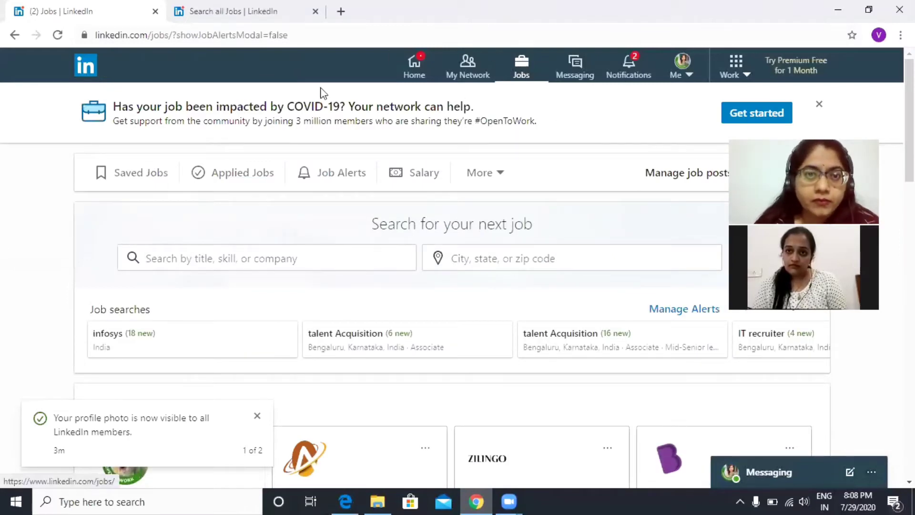
{"action": "left_click", "coordinate": [819, 103]}
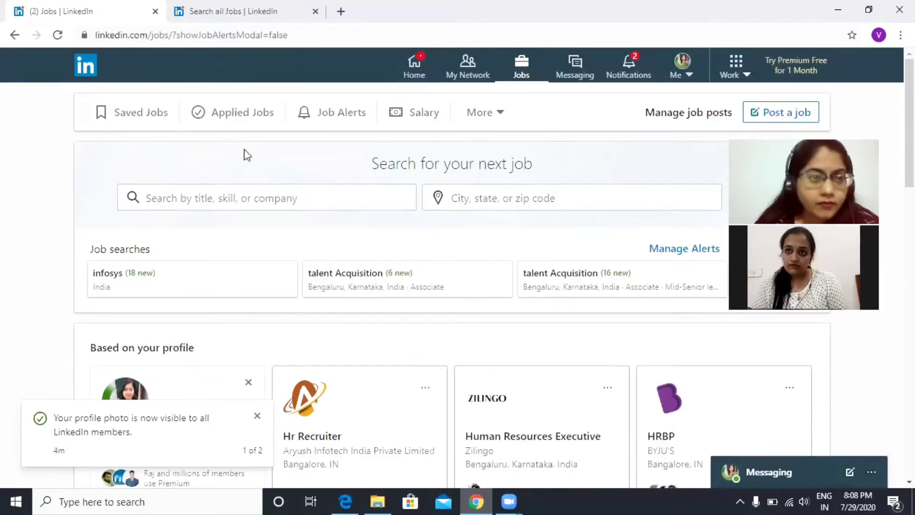
{"action": "left_click", "coordinate": [211, 197]}
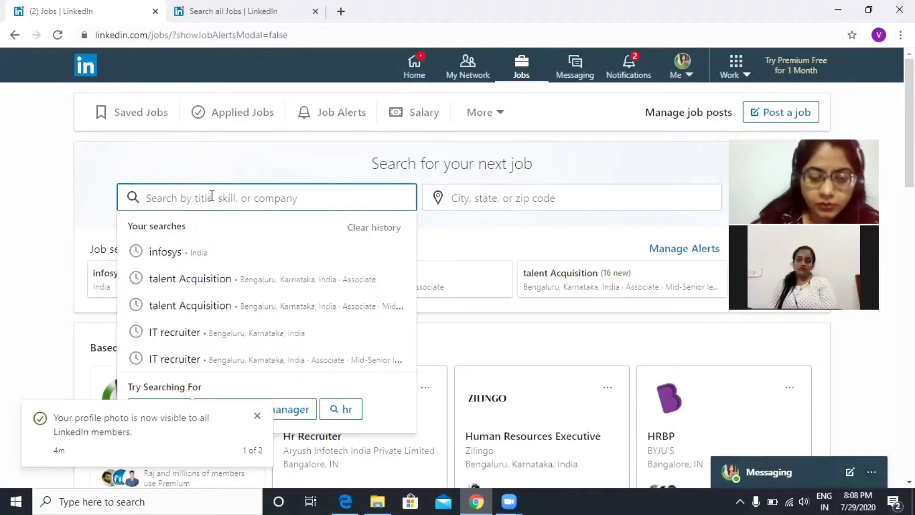
{"action": "type", "text": "Java developer"}
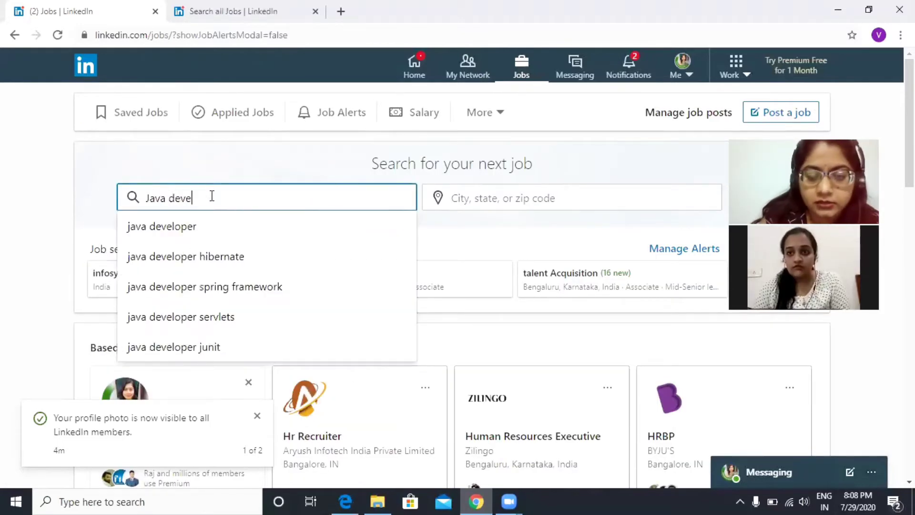
{"action": "left_click", "coordinate": [200, 233]}
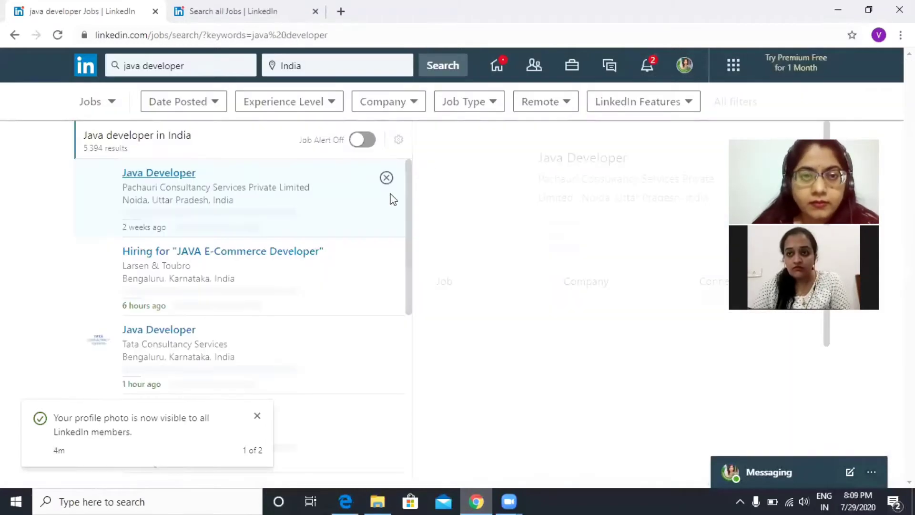
- Change the job search location to Bengaluru, Karnataka, India
{"action": "left_click", "coordinate": [333, 65]}
{"action": "key", "text": "BackSpace"}
{"action": "key", "text": "BackSpace"}
{"action": "key", "text": "BackSpace"}
{"action": "key", "text": "BackSpace"}
{"action": "key", "text": "BackSpace"}
{"action": "type", "text": "B"}
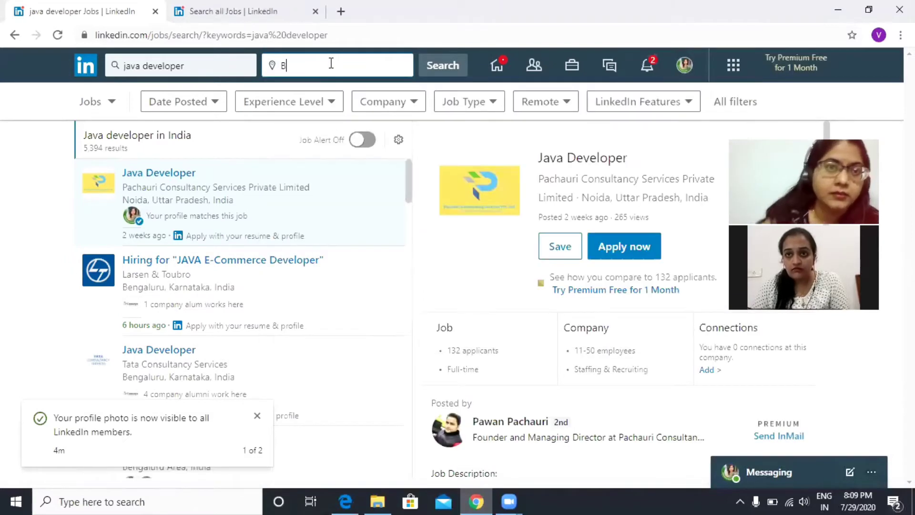
{"action": "type", "text": "ang"}
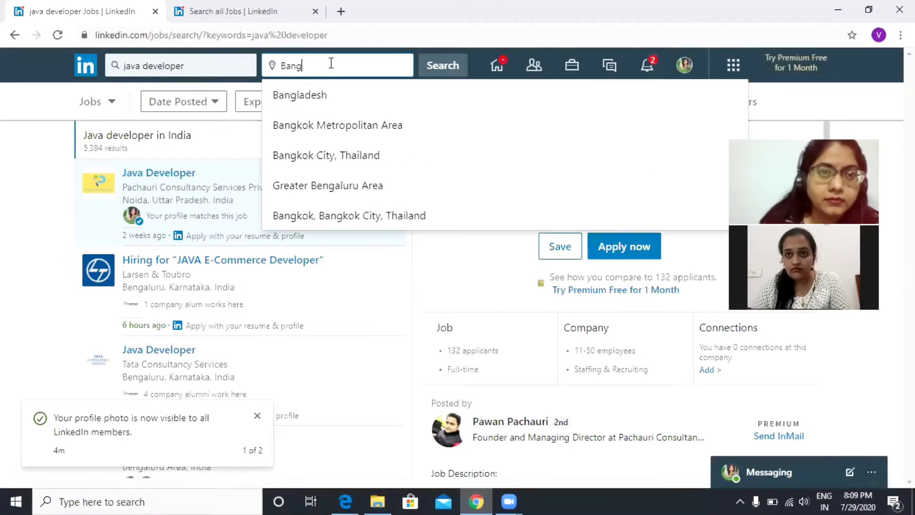
{"action": "key", "text": "BackSpace"}
{"action": "key", "text": "BackSpace"}
{"action": "key", "text": "BackSpace"}
{"action": "type", "text": "eng"}
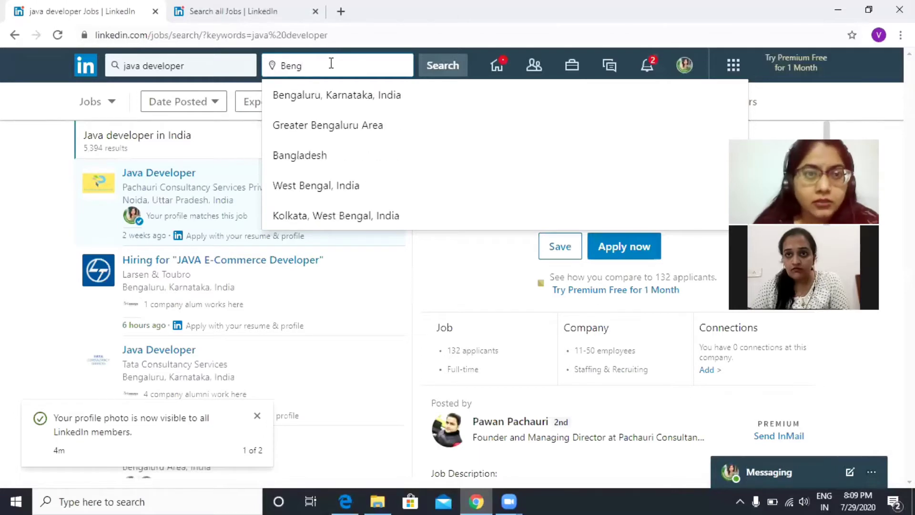
{"action": "left_click", "coordinate": [345, 93]}
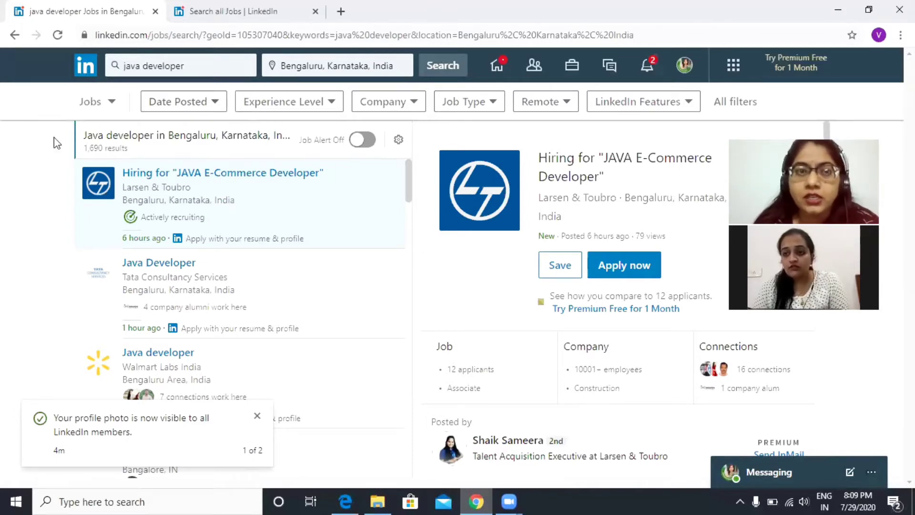
- Filter the job results to Entry level positions posted in the Past Week
{"action": "left_click", "coordinate": [211, 104]}
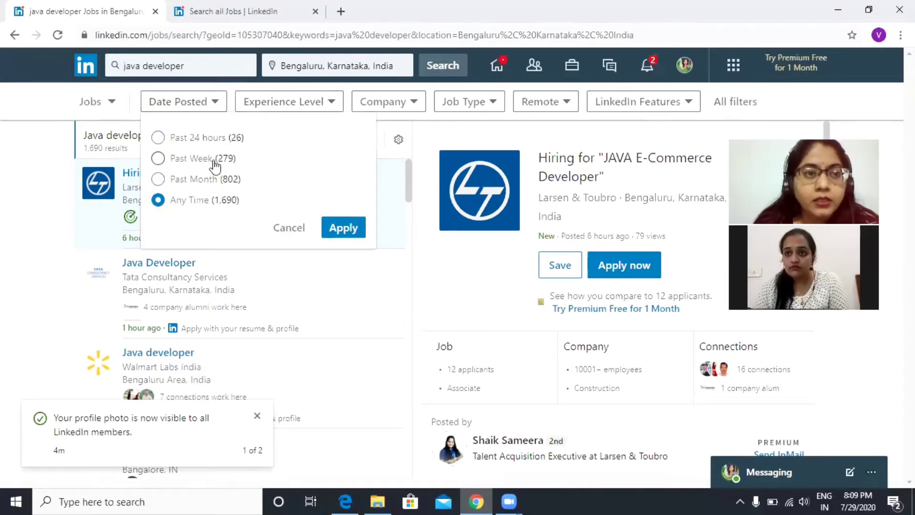
{"action": "left_click", "coordinate": [215, 164]}
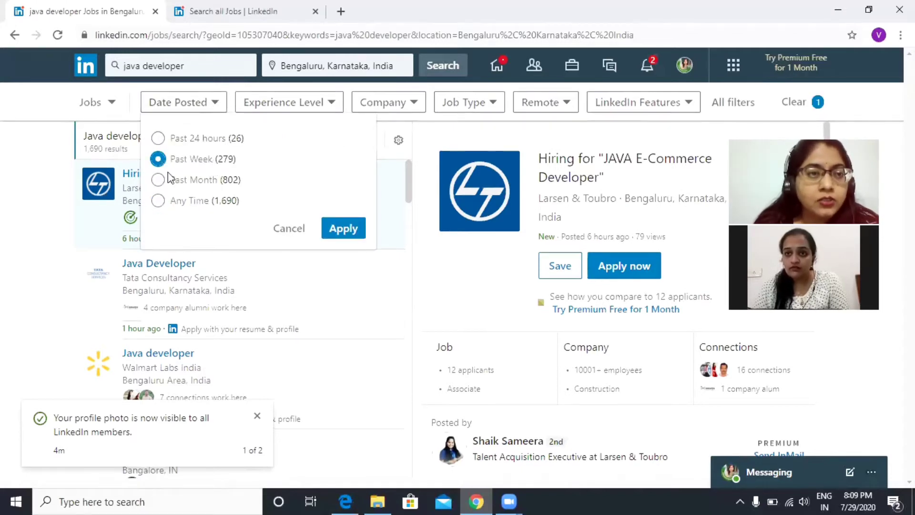
{"action": "left_click", "coordinate": [343, 228]}
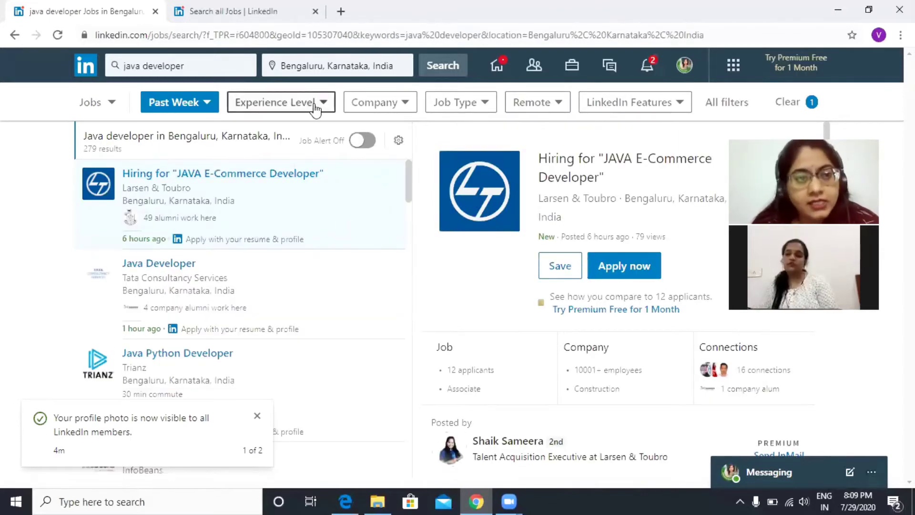
{"action": "left_click", "coordinate": [314, 107]}
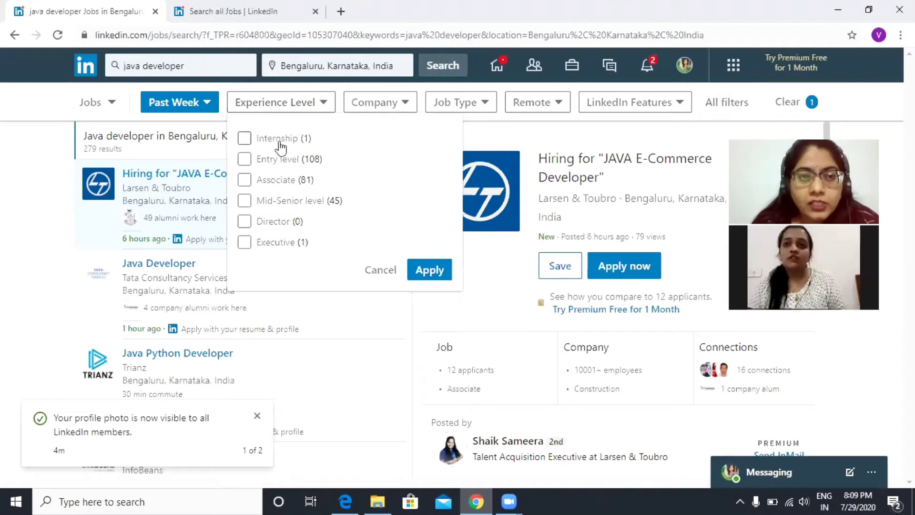
{"action": "left_click", "coordinate": [285, 160]}
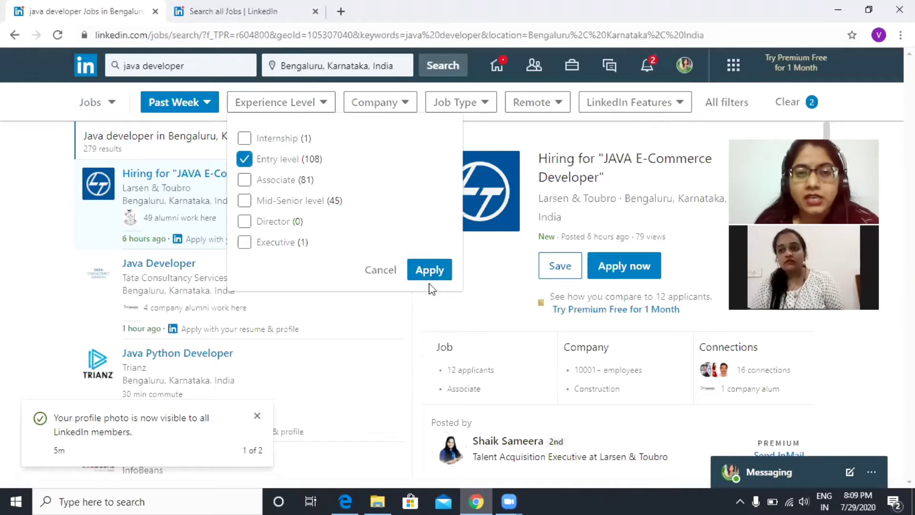
{"action": "left_click", "coordinate": [429, 270]}
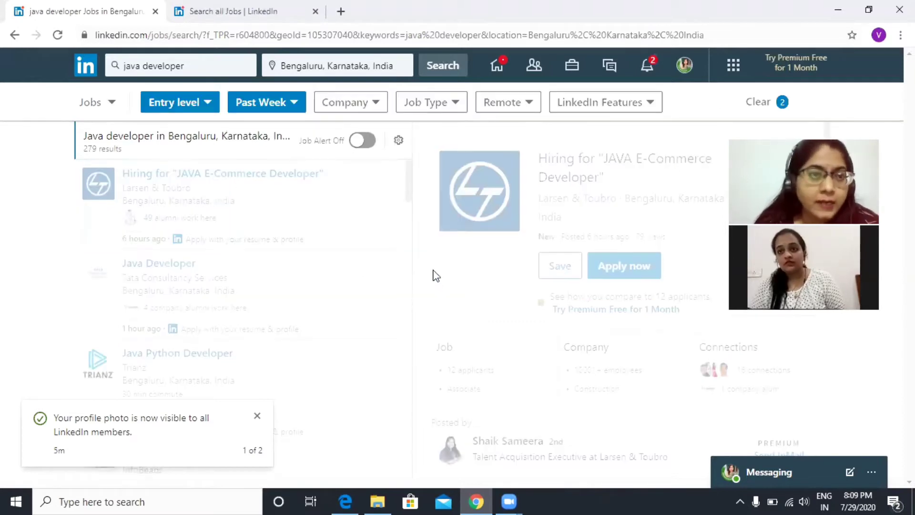
- Review the available Company, Job Type and LinkedIn Features filter options for the java developer results without applying any
{"action": "left_click", "coordinate": [380, 102]}
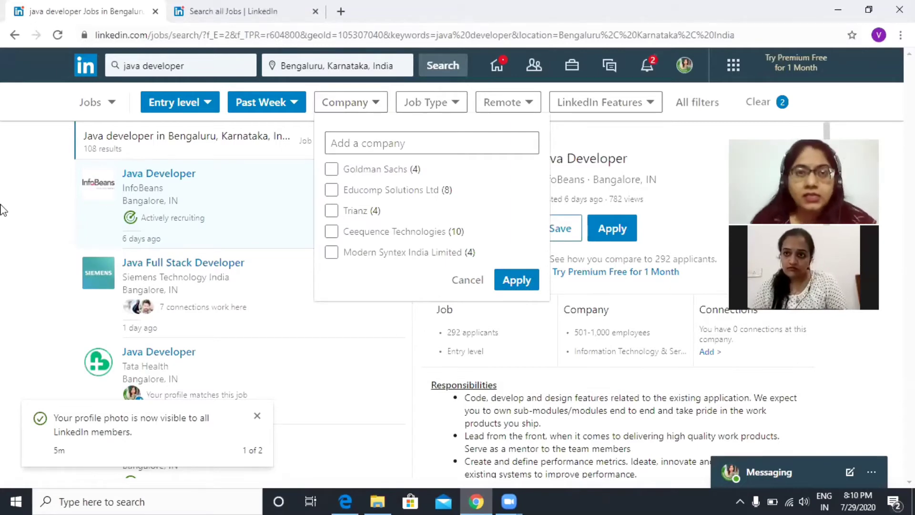
{"action": "left_click", "coordinate": [457, 103]}
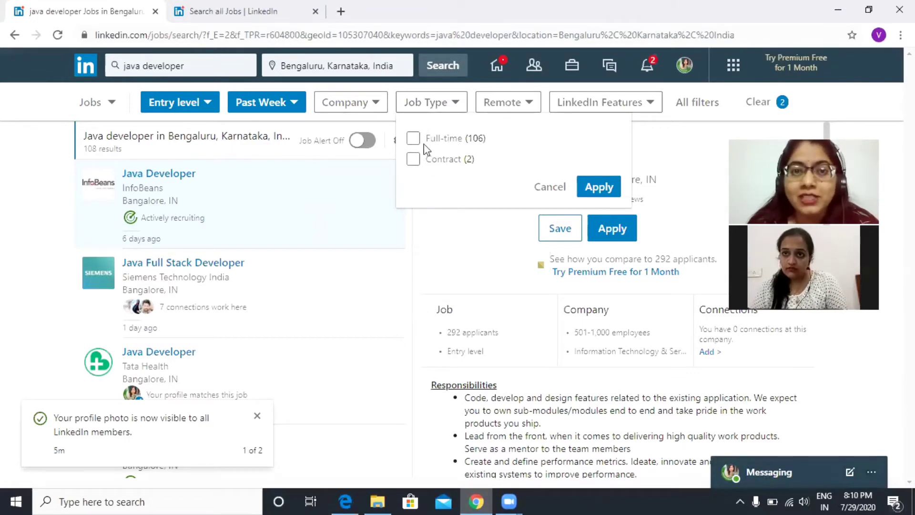
{"action": "left_click", "coordinate": [610, 189]}
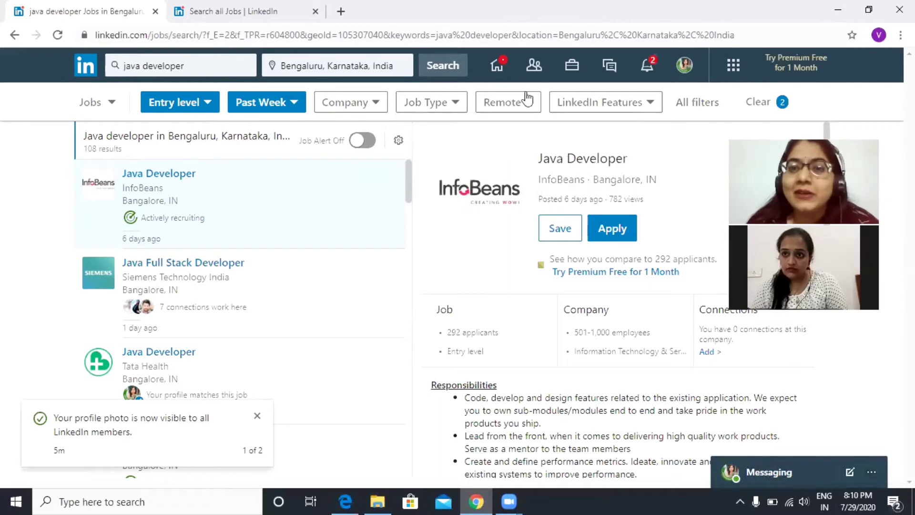
{"action": "left_click", "coordinate": [618, 109]}
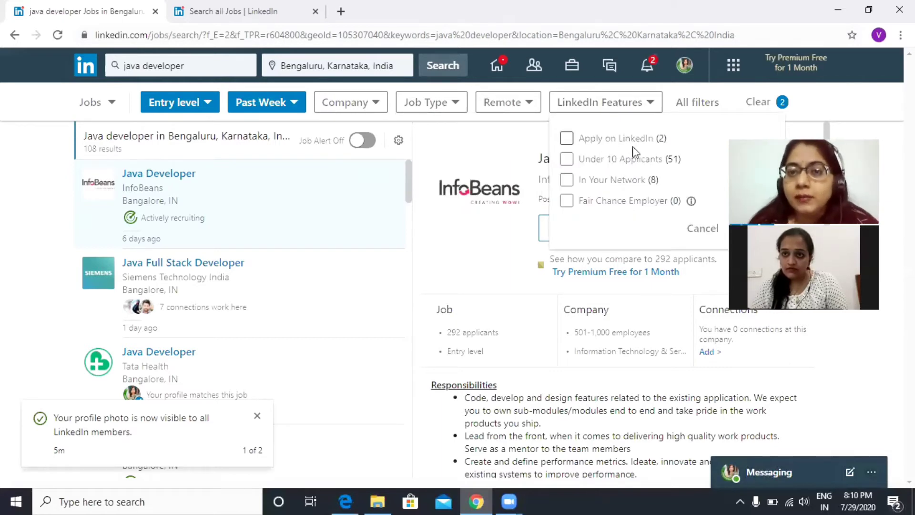
{"action": "left_click", "coordinate": [863, 105]}
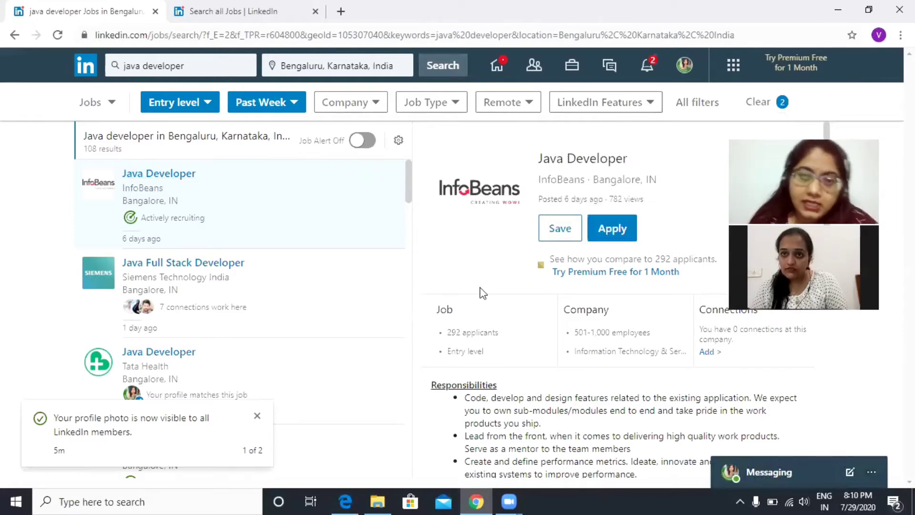
- View the external application page for the InfoBeans Java Developer job and return to the job results
{"action": "left_click", "coordinate": [613, 233]}
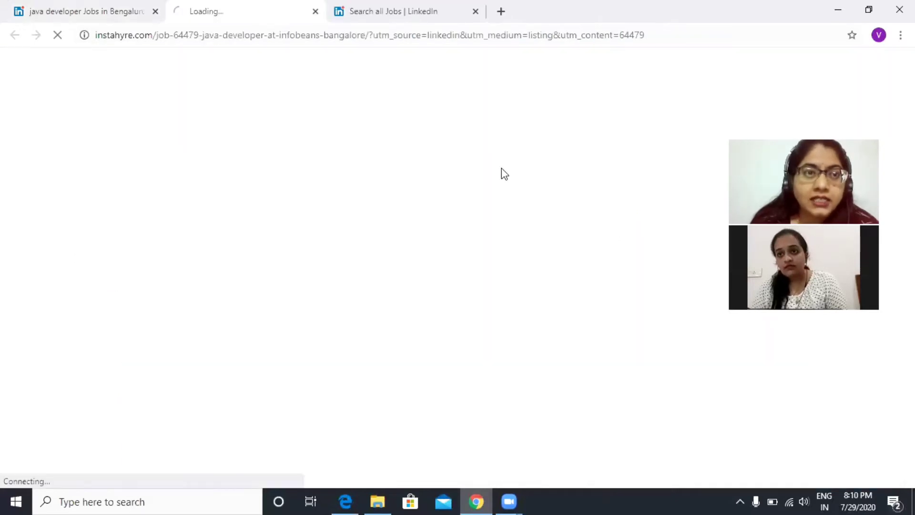
{"action": "left_click", "coordinate": [88, 6]}
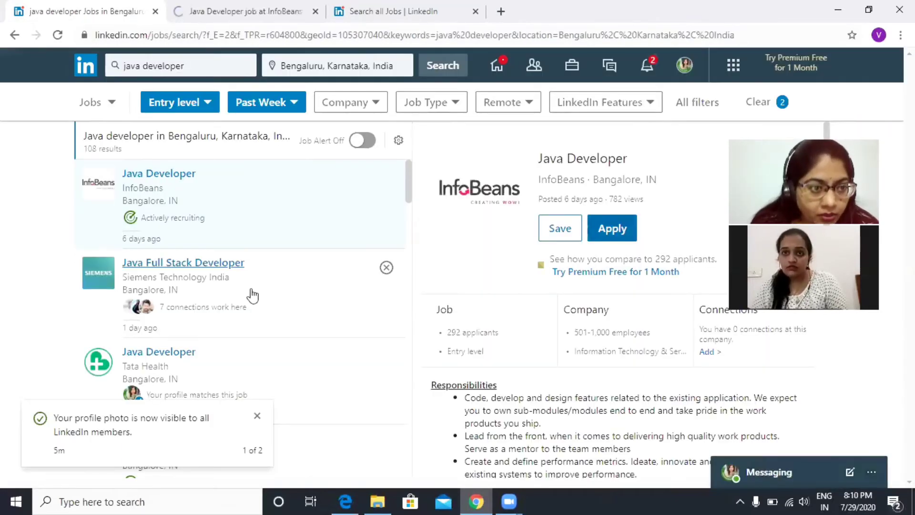
- Filter the java developer results to jobs that offer Apply on LinkedIn
{"action": "left_click", "coordinate": [630, 103]}
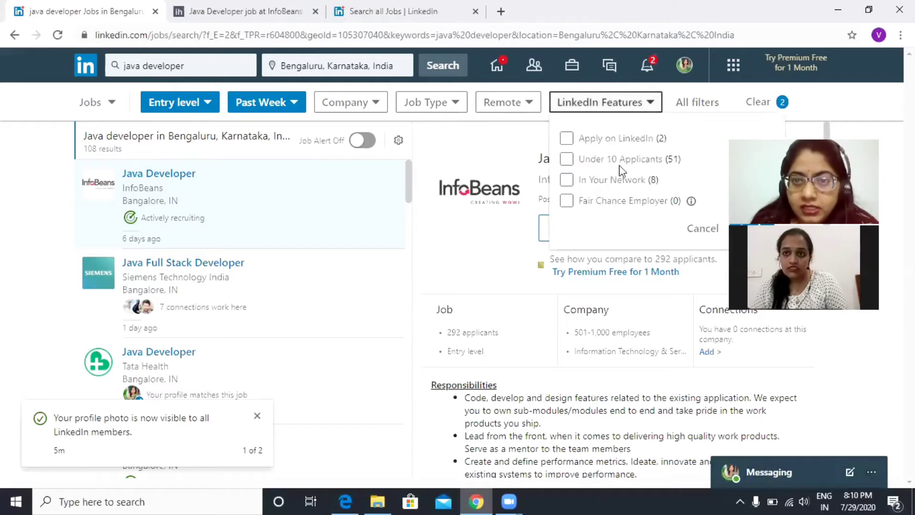
{"action": "left_click", "coordinate": [607, 138]}
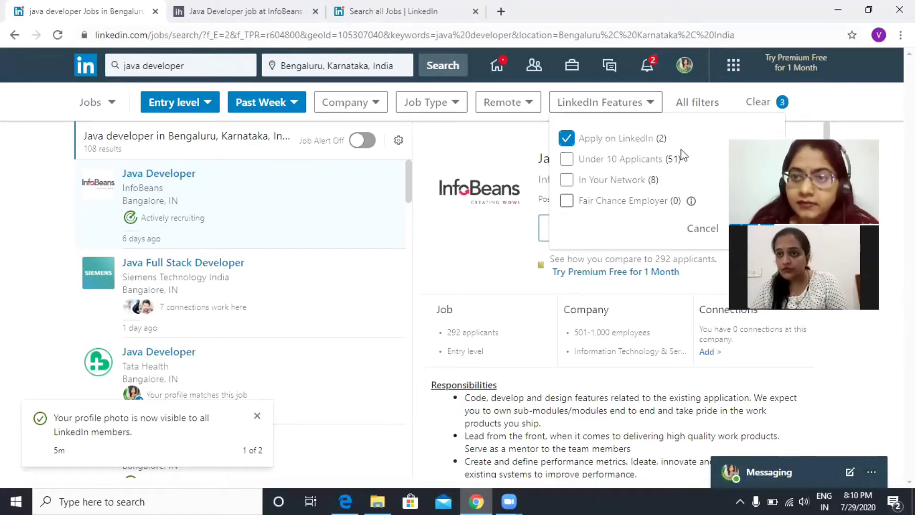
{"action": "left_click", "coordinate": [235, 272]}
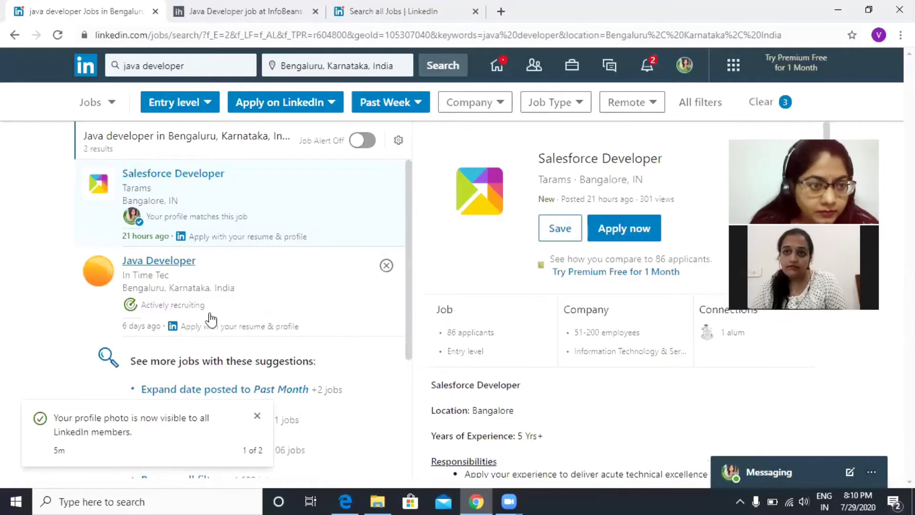
- Review the application form for the In Time Tec Java Developer job, including contact info and resume, and discard the application
{"action": "left_click", "coordinate": [229, 301]}
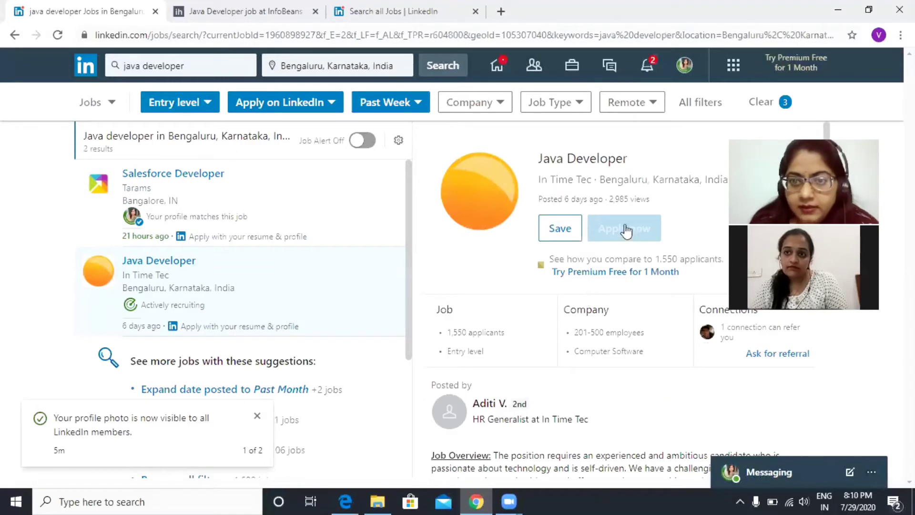
{"action": "left_click", "coordinate": [623, 234]}
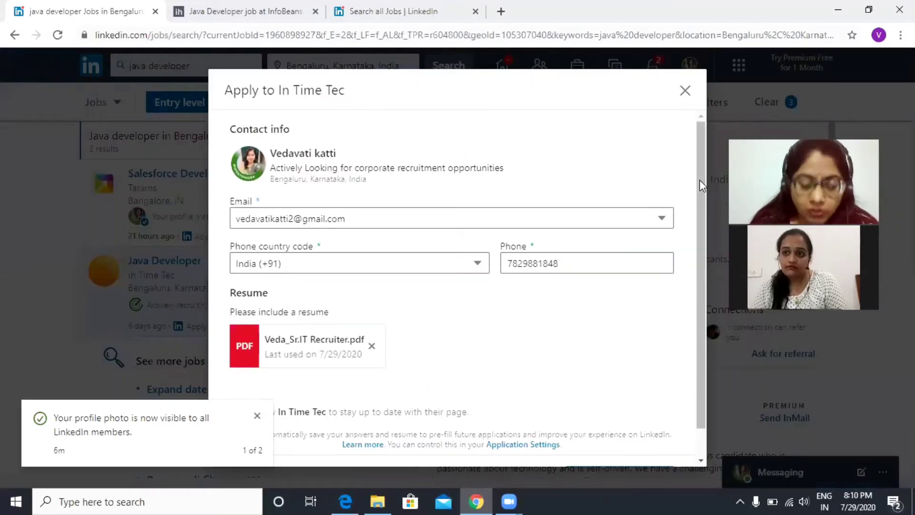
{"action": "left_click_drag", "start_coordinate": [700, 179], "coordinate": [670, 101]}
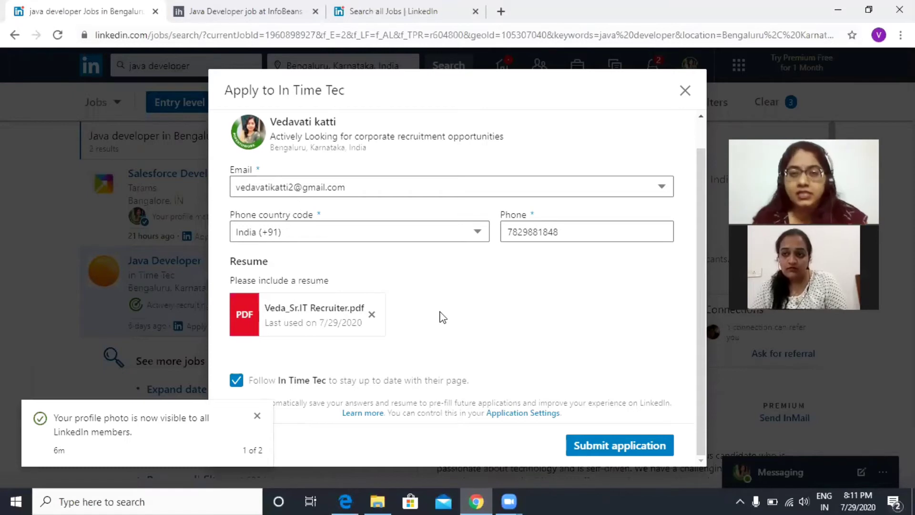
{"action": "left_click", "coordinate": [685, 91]}
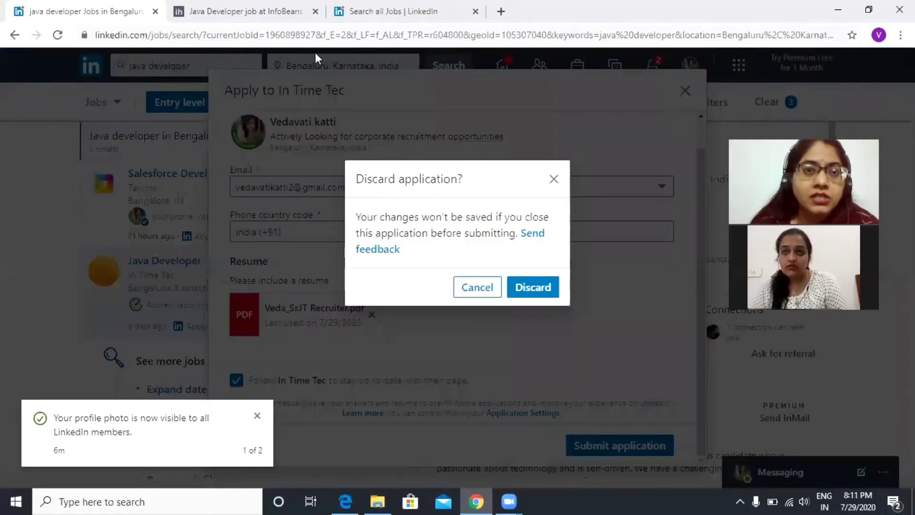
{"action": "left_click", "coordinate": [531, 286]}
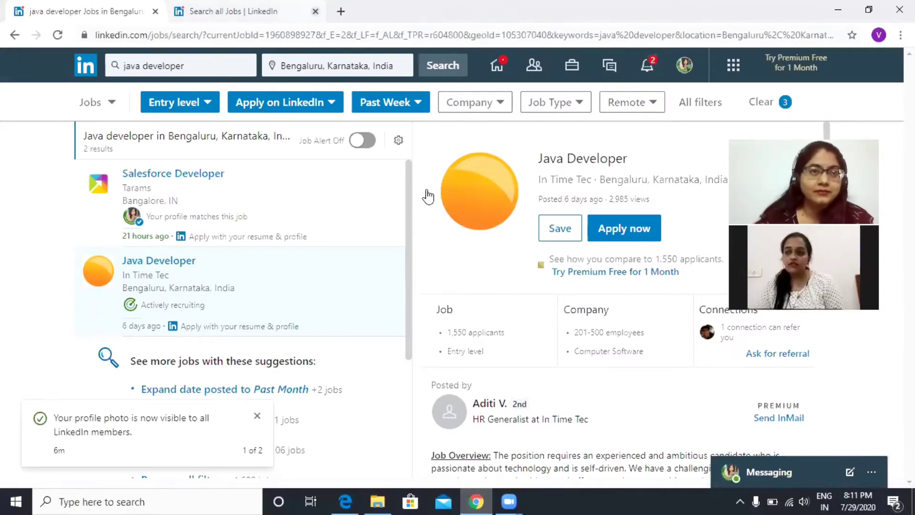
- Return to the Jobs page through the home feed and open the recent java developer search for Bengaluru, Entry level, Easy Apply
{"action": "left_click", "coordinate": [502, 69]}
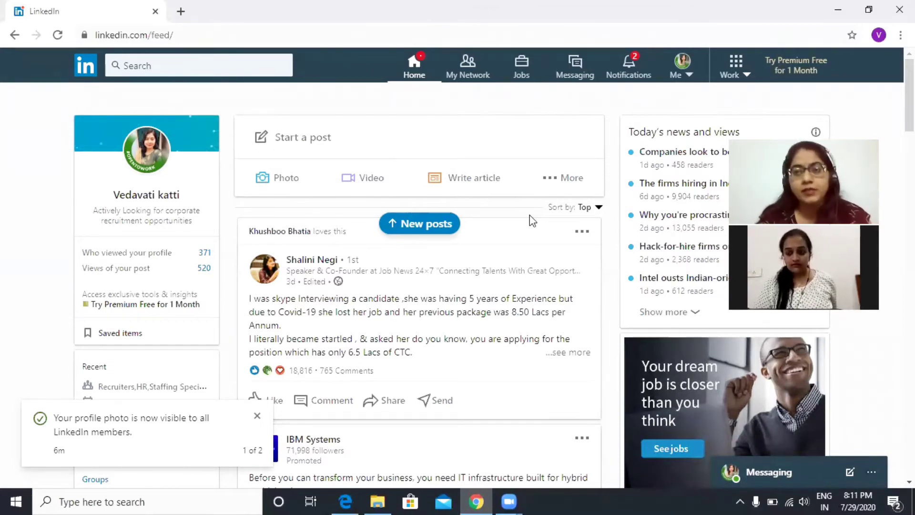
{"action": "left_click", "coordinate": [522, 77]}
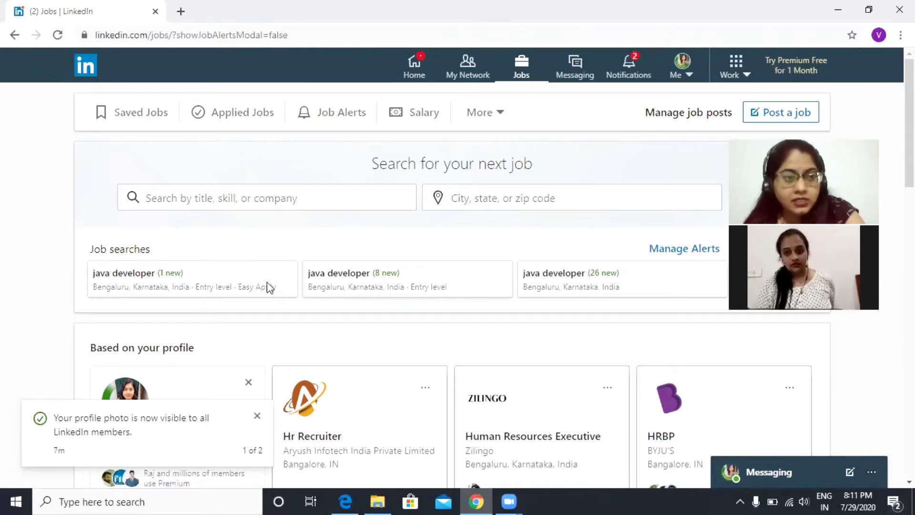
{"action": "left_click", "coordinate": [176, 277]}
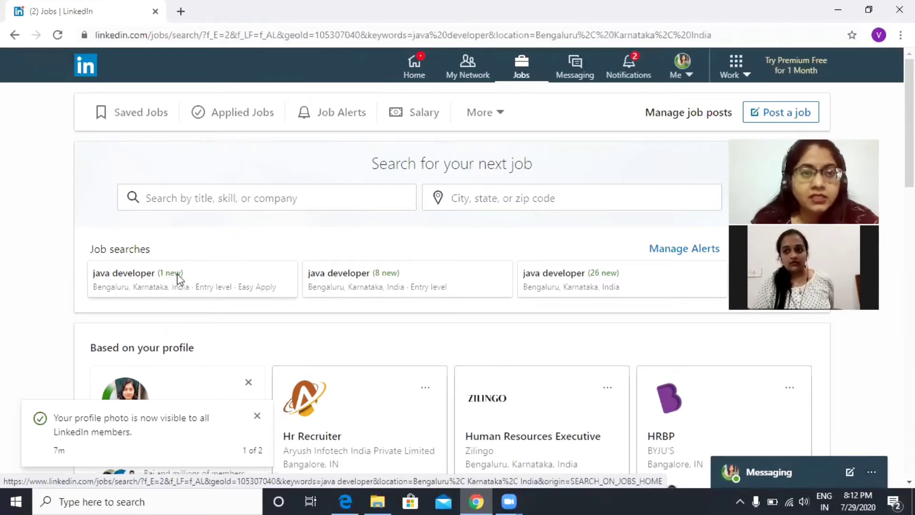